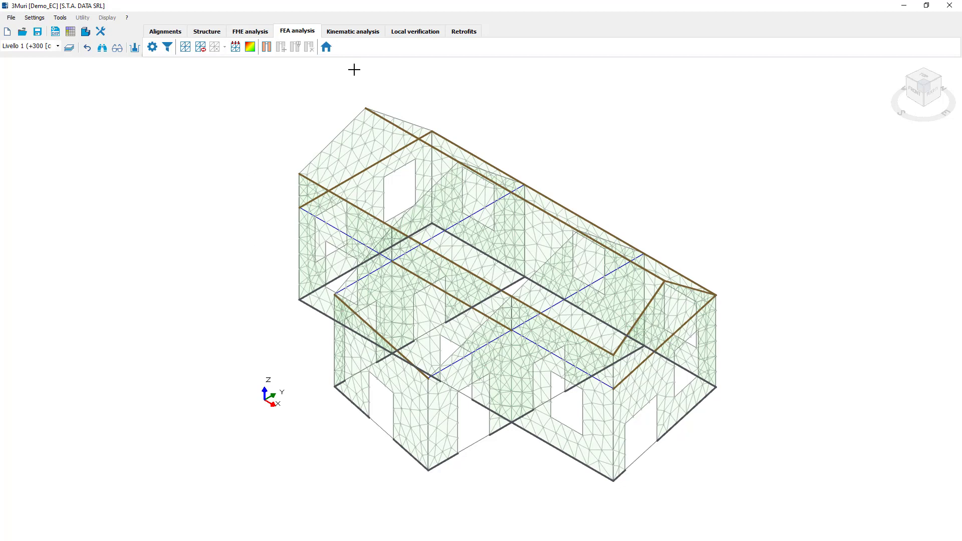
Check the default mesh size settings for 1D and 2D elements, and examine the meshed masonry panels of the building.
click(152, 47)
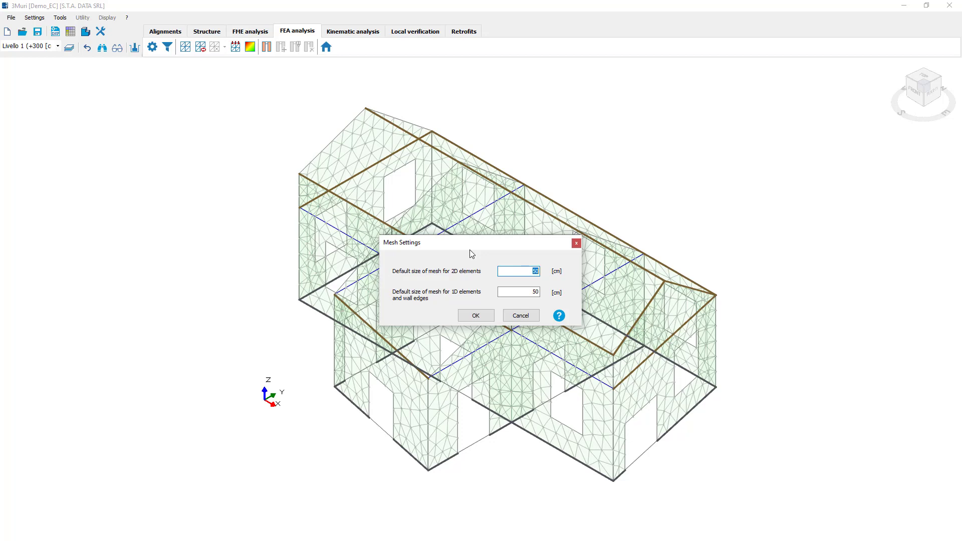
click(577, 243)
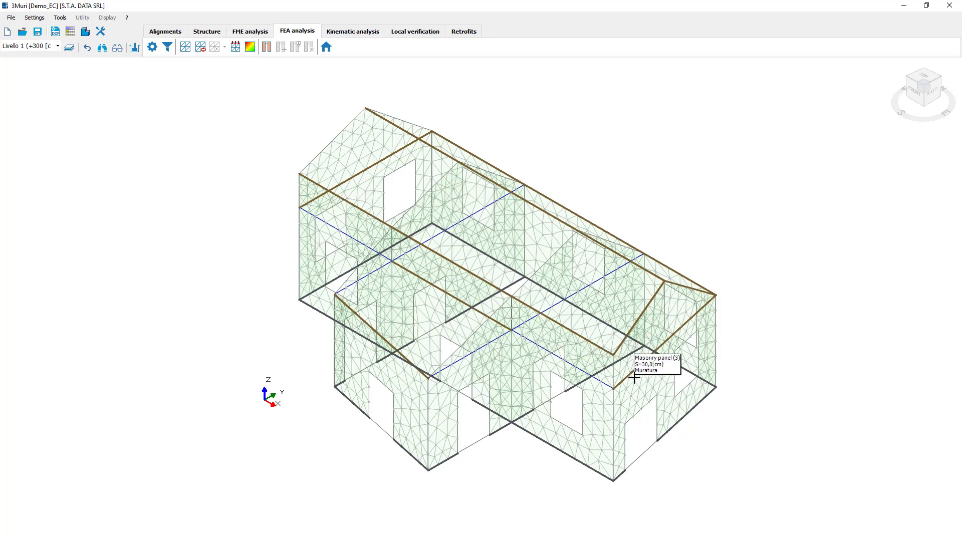
scroll(614, 454, up, 1)
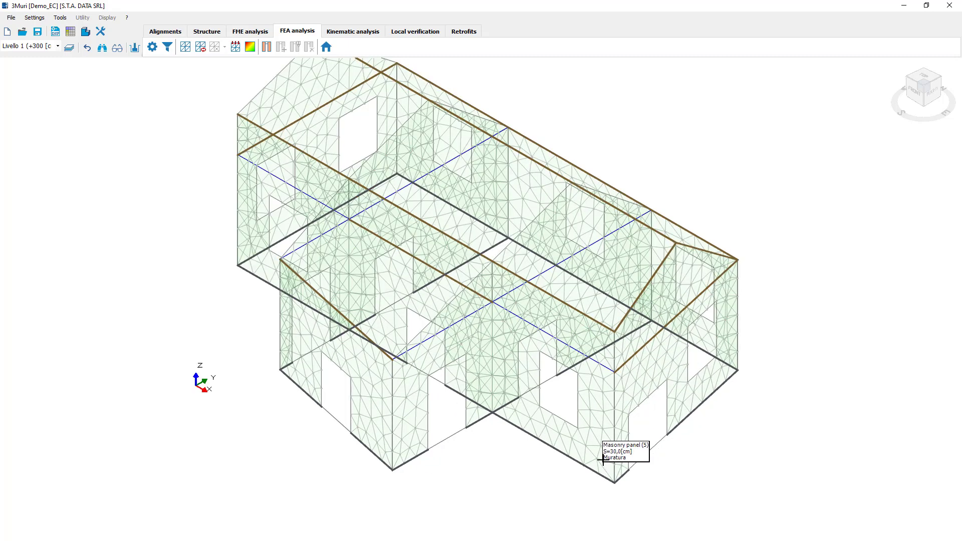
scroll(603, 451, up, 1)
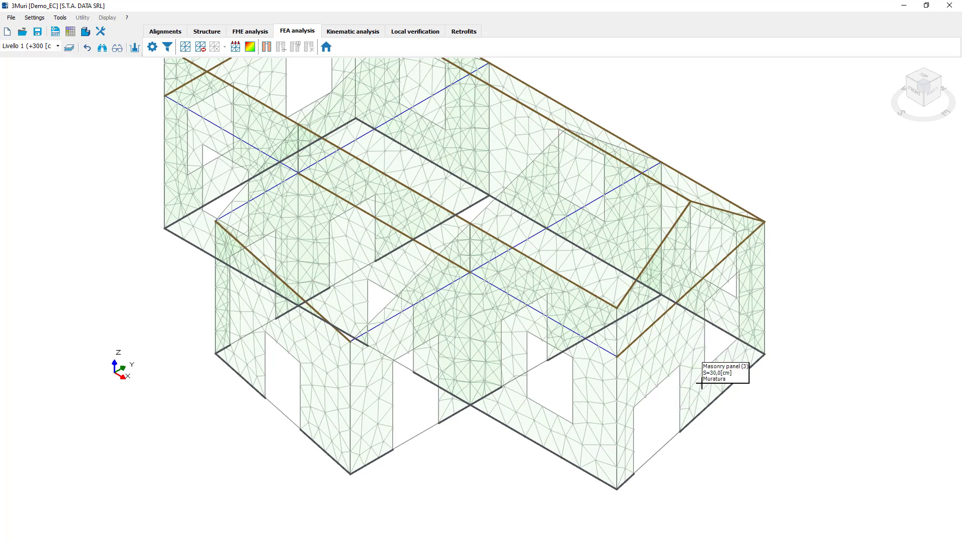
scroll(702, 383, down, 2)
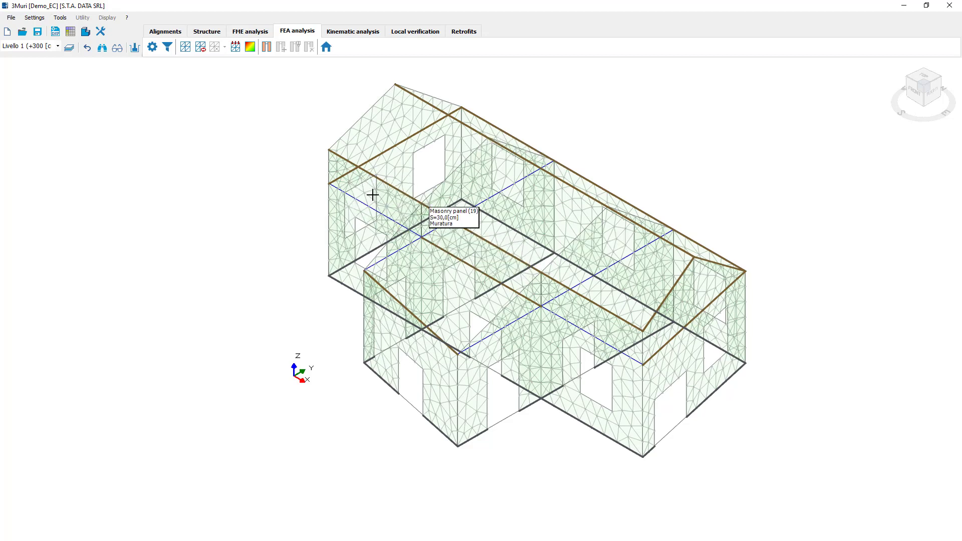
Open the FEA results and examine the building's deformed shape using Displacements for the ULS static combination.
click(238, 50)
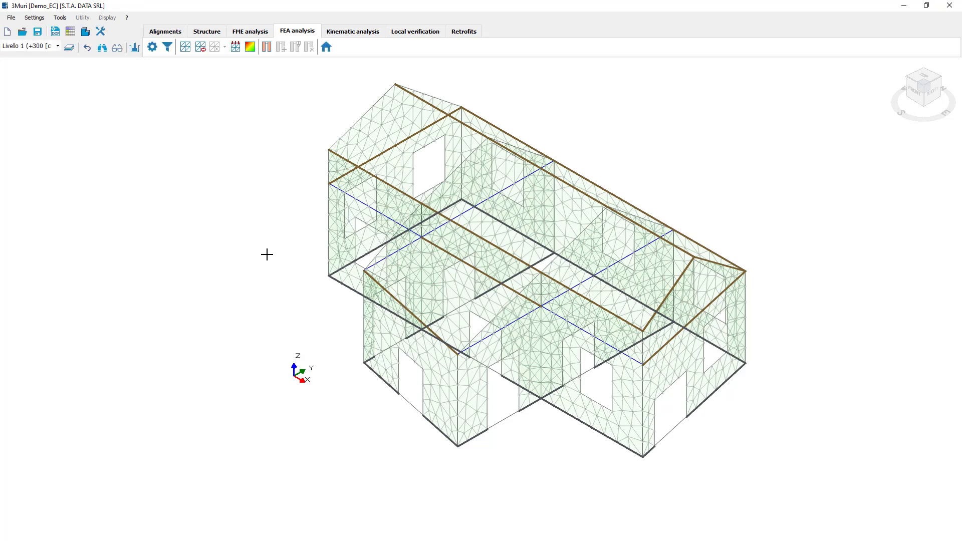
click(252, 49)
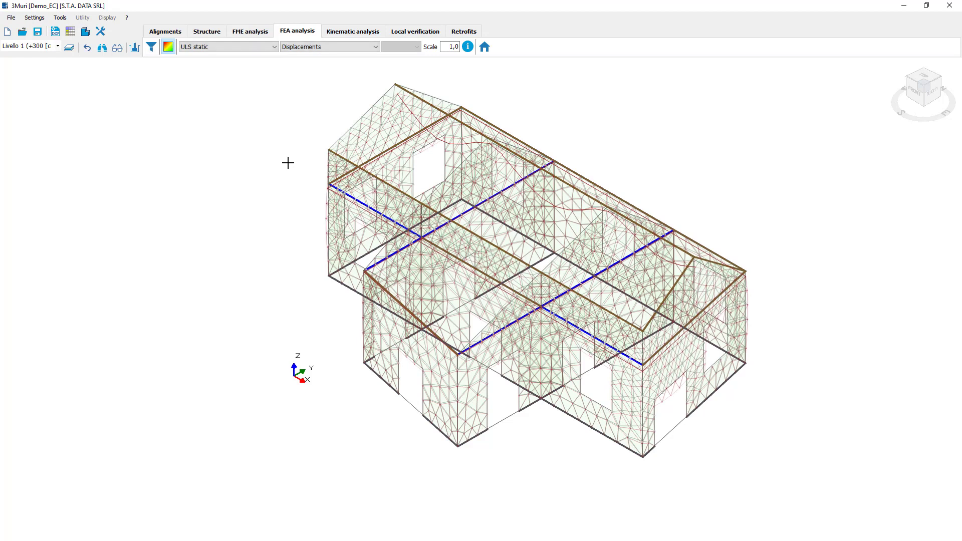
click(264, 47)
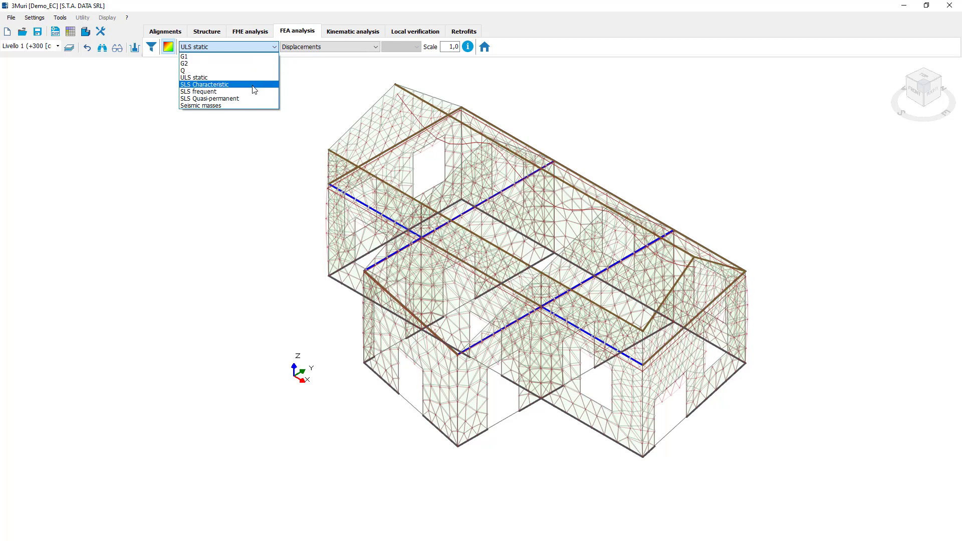
click(314, 48)
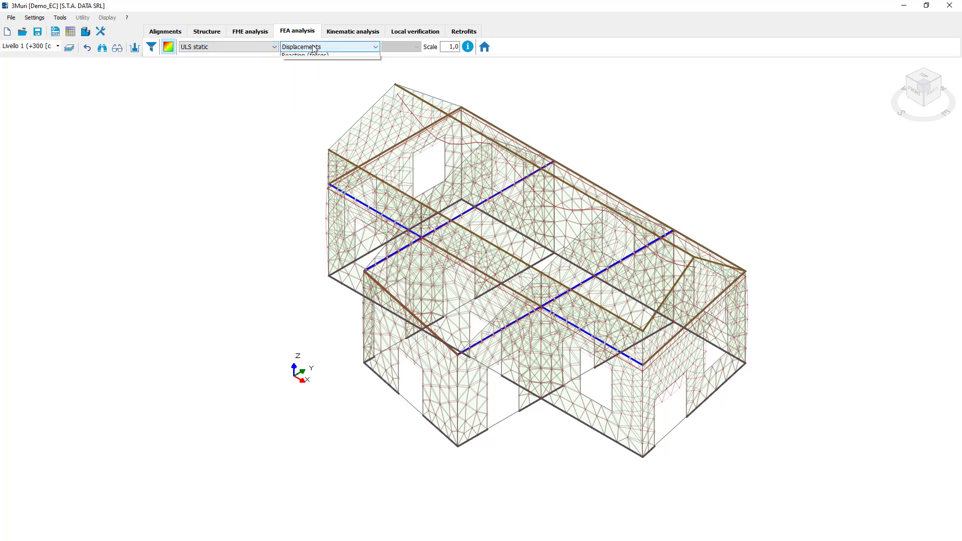
click(314, 47)
drag(945, 110, 922, 73)
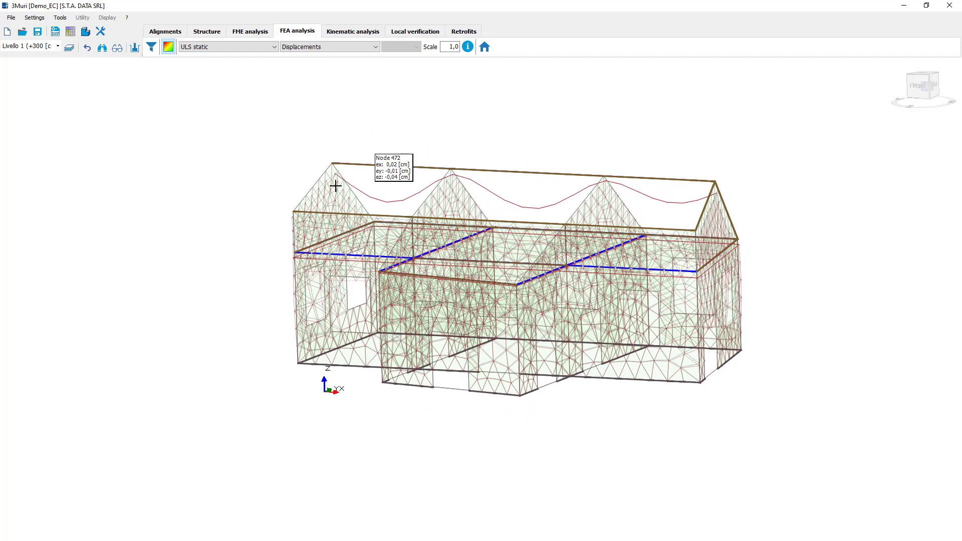
scroll(357, 188, up, 3)
Display the Nx axial force for Internal forces elements 1D and inspect the diagrams around the building.
click(354, 47)
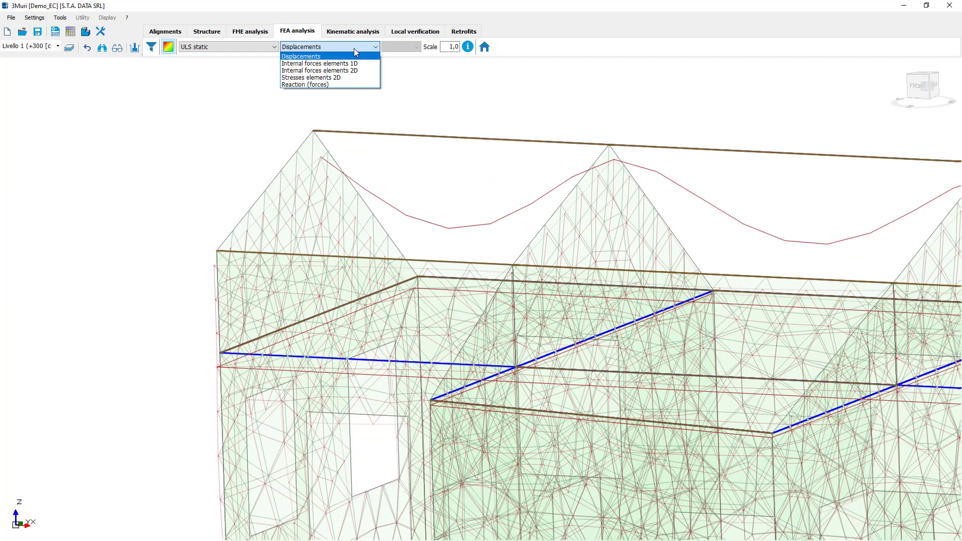
click(358, 64)
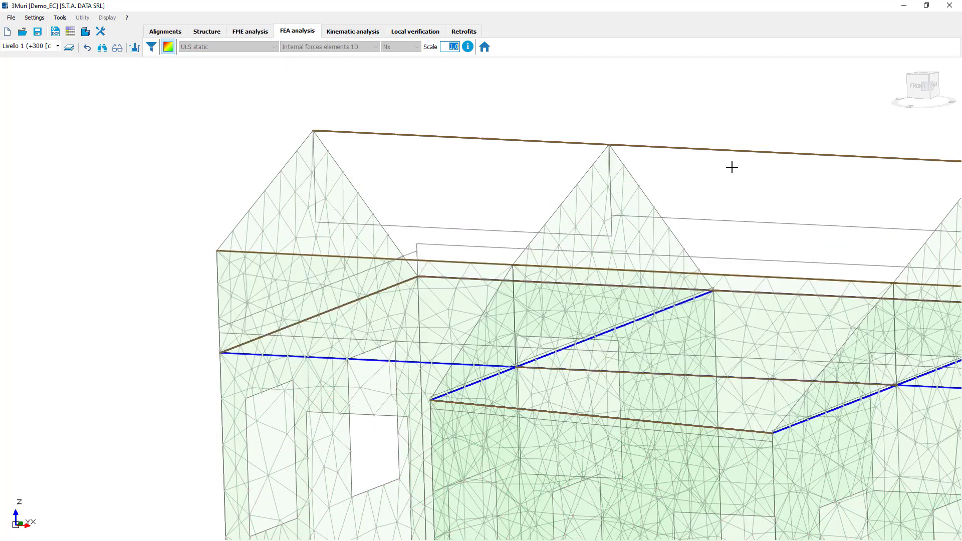
scroll(856, 126, down, 3)
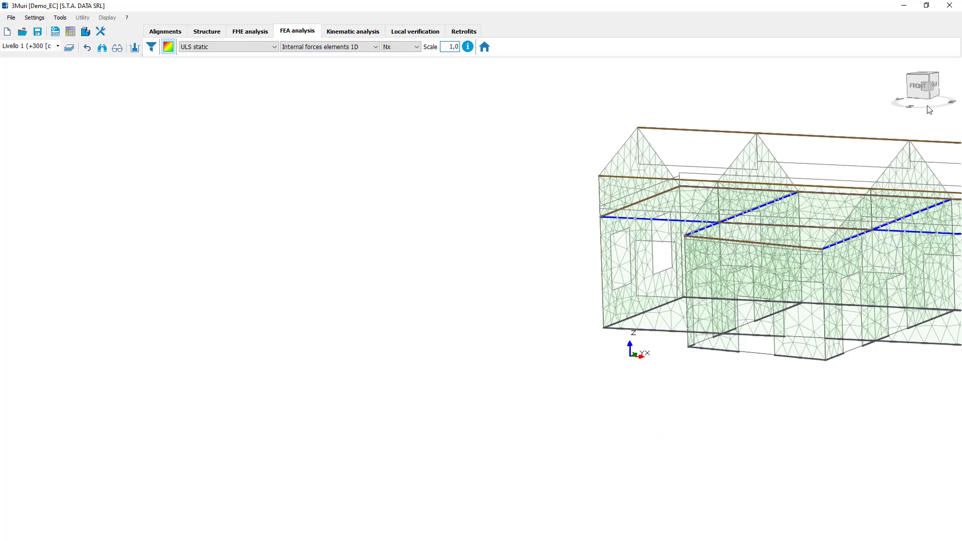
drag(929, 109, 636, 225)
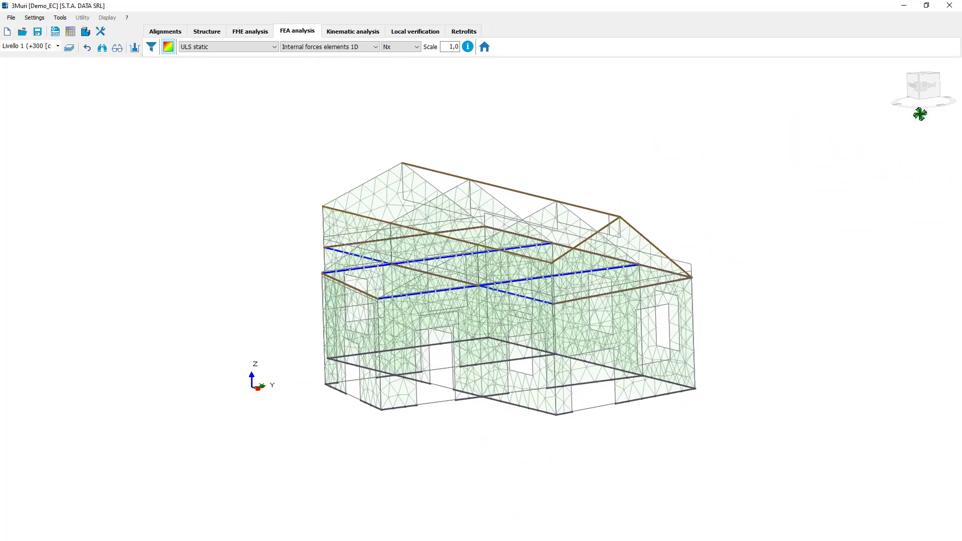
drag(919, 107, 913, 142)
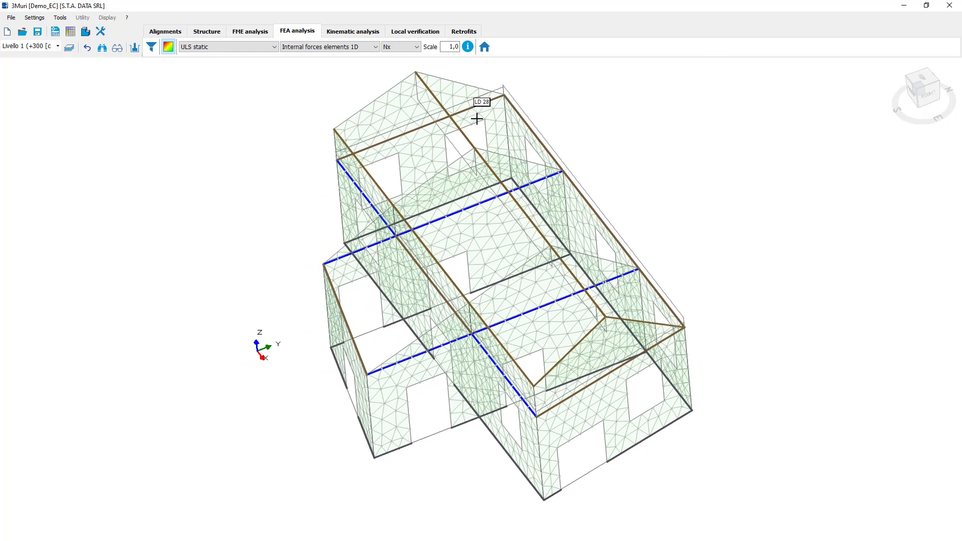
Switch the 1D internal force diagrams to the Vy component.
click(407, 46)
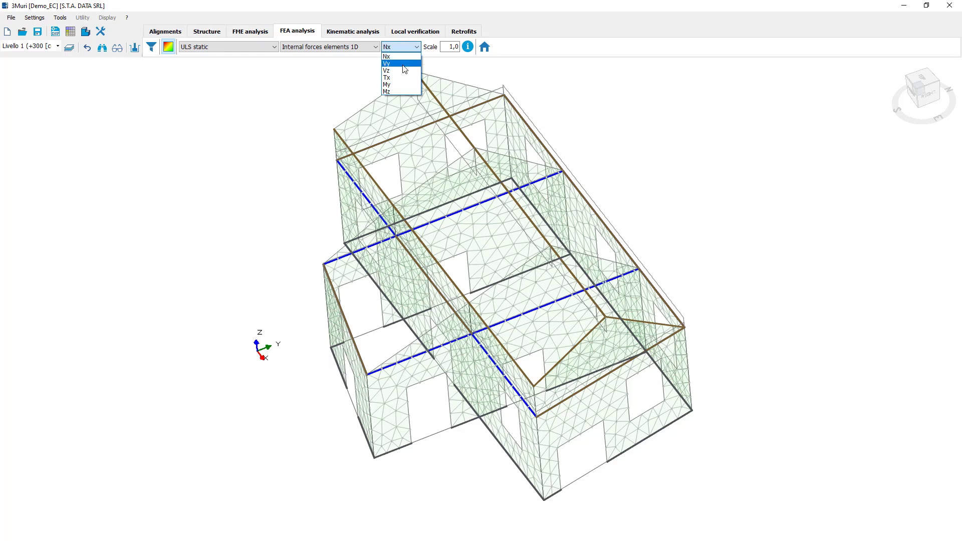
click(403, 63)
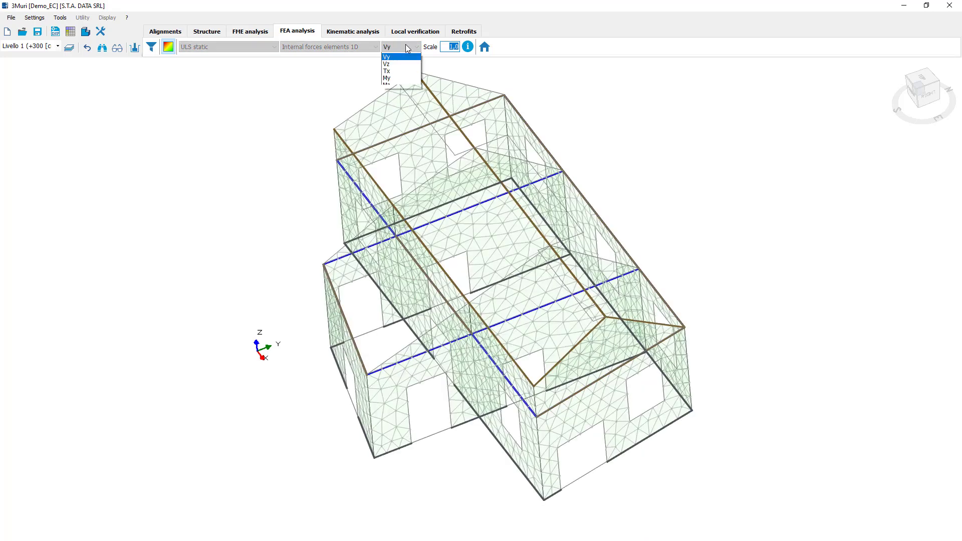
click(408, 48)
click(407, 48)
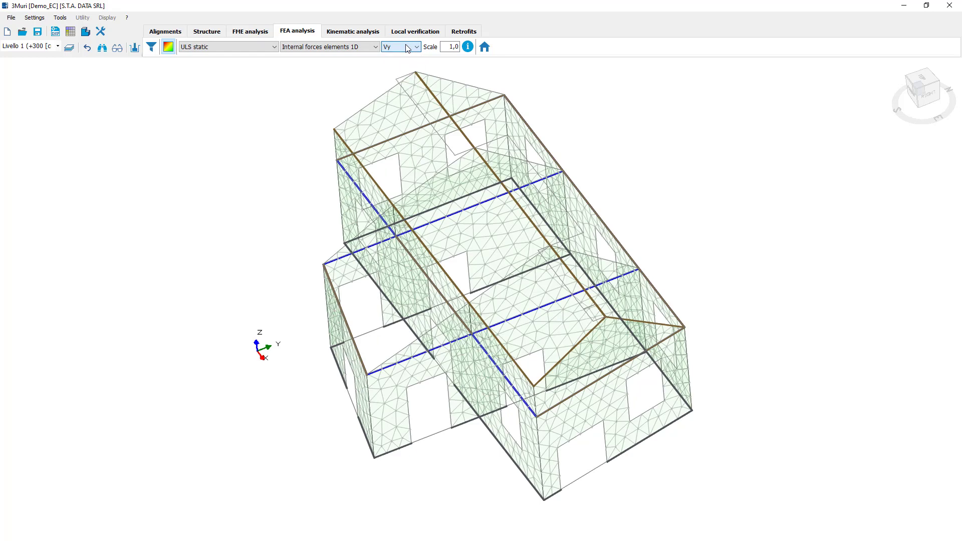
Display the My bending moment for the 1D elements and inspect the diagram along the roof ridge beam.
click(407, 48)
click(404, 85)
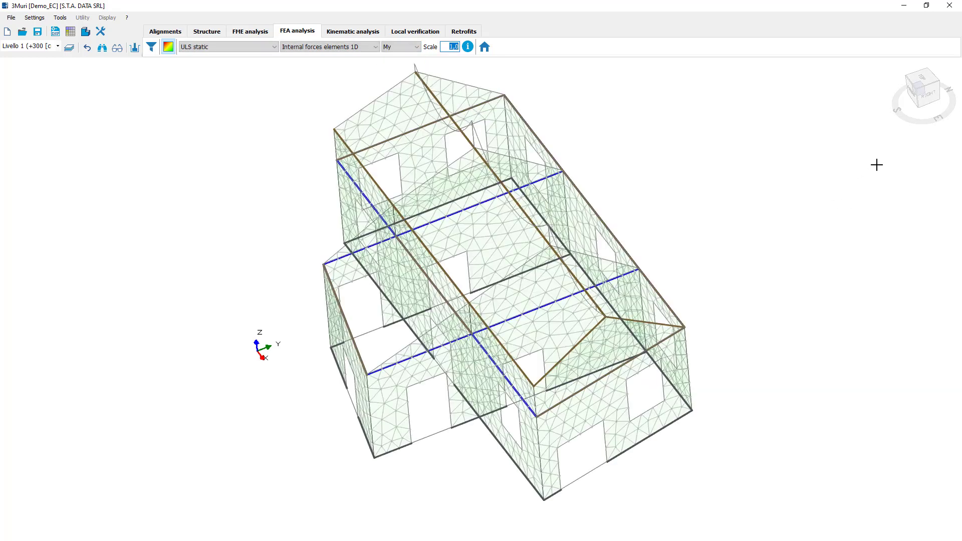
drag(923, 108, 928, 77)
Display the Mz bending moment for the 1D elements and return to the My component.
click(408, 47)
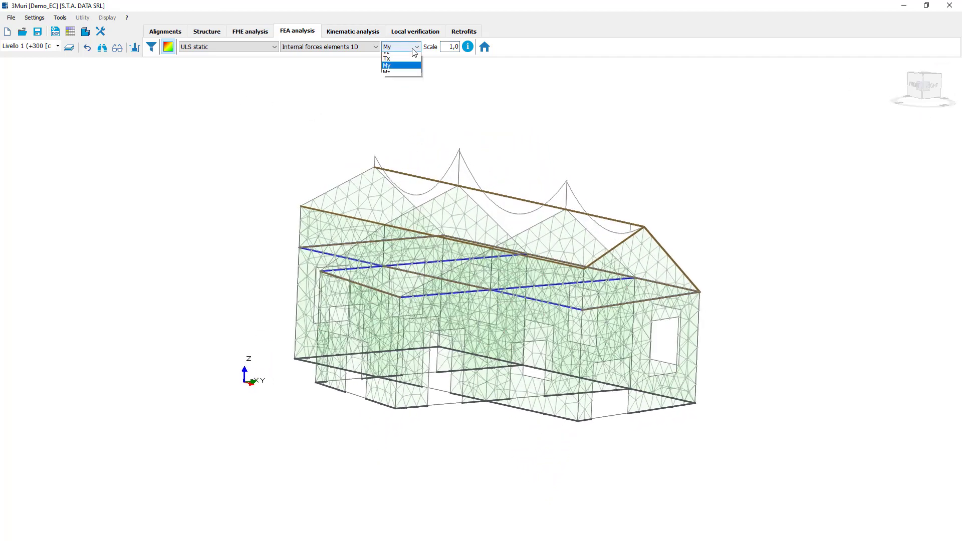
click(403, 92)
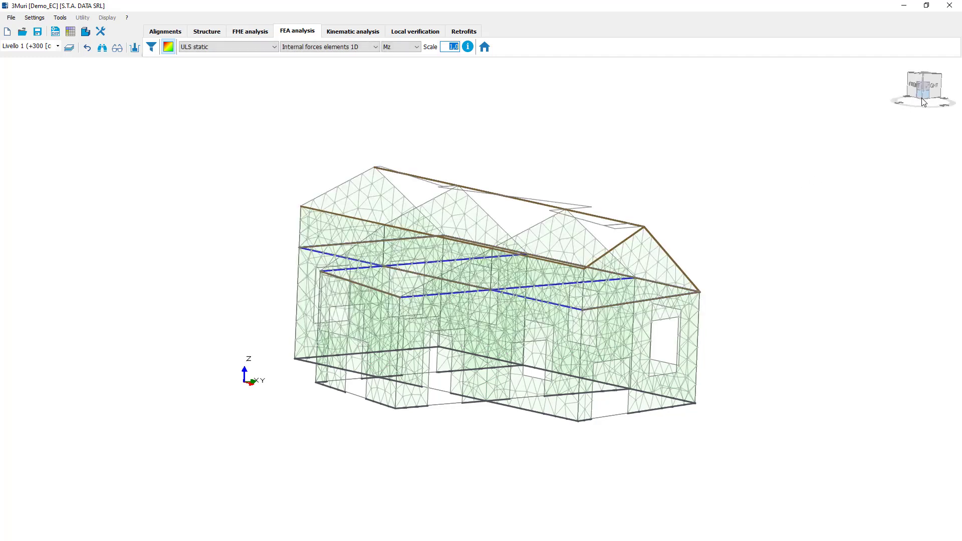
click(406, 47)
click(420, 85)
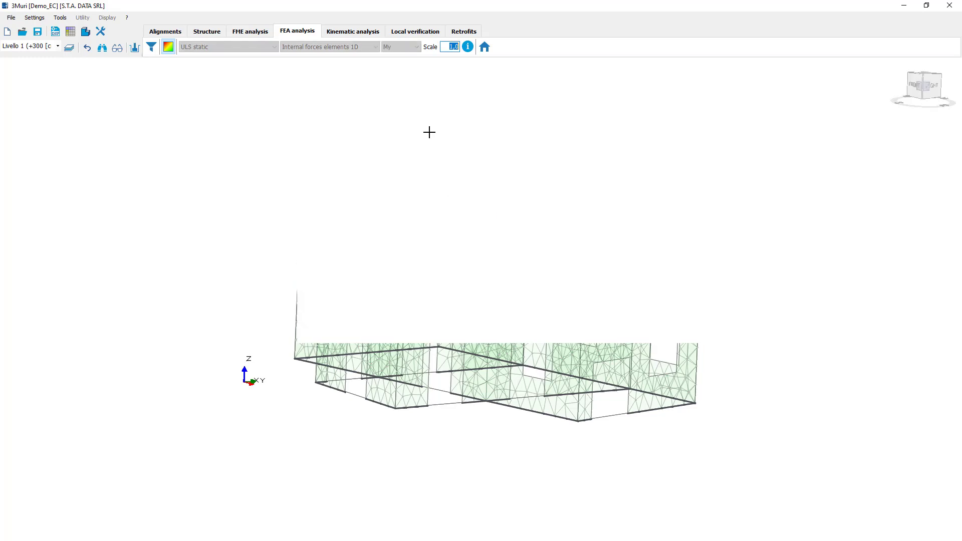
Examine the My results for alignments 8 and 1 in the elevation view, and return to the 3D model.
click(485, 46)
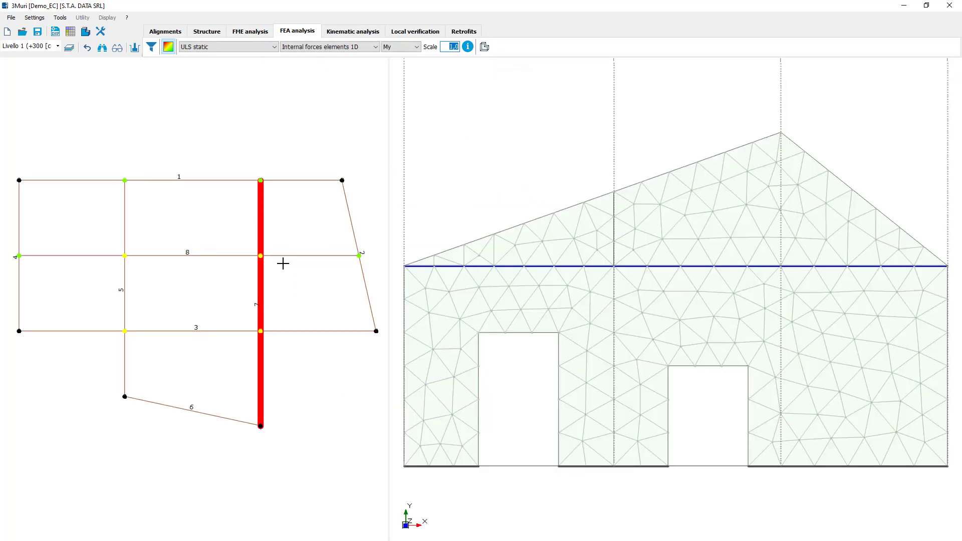
click(285, 255)
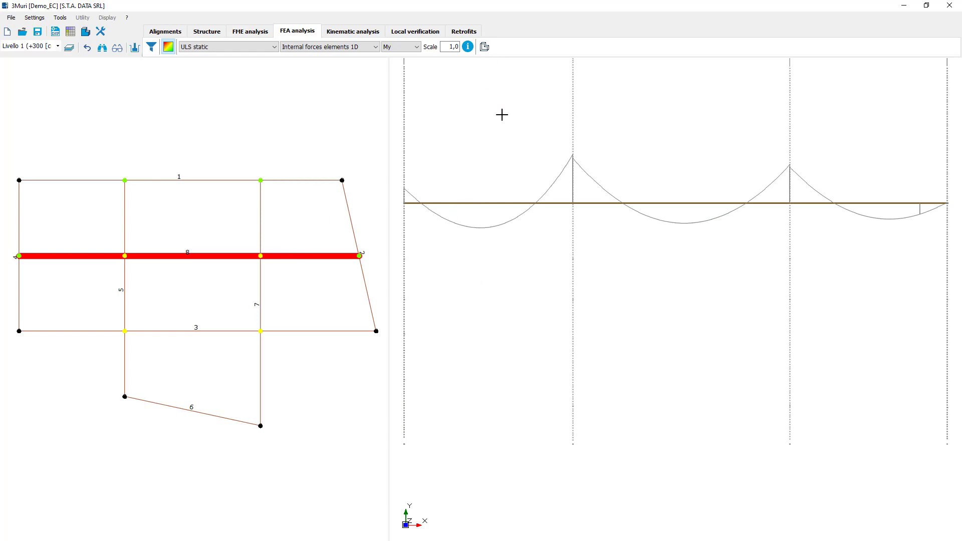
click(306, 180)
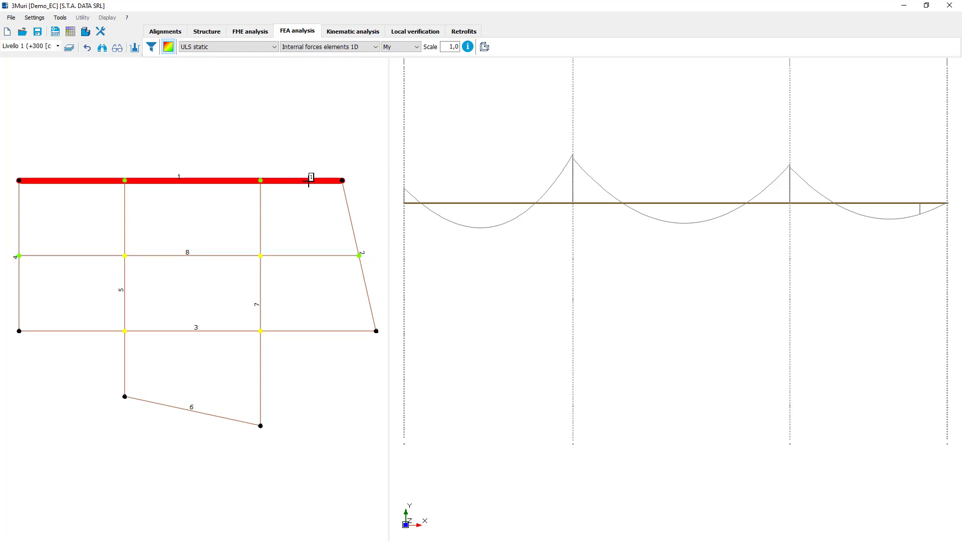
click(143, 256)
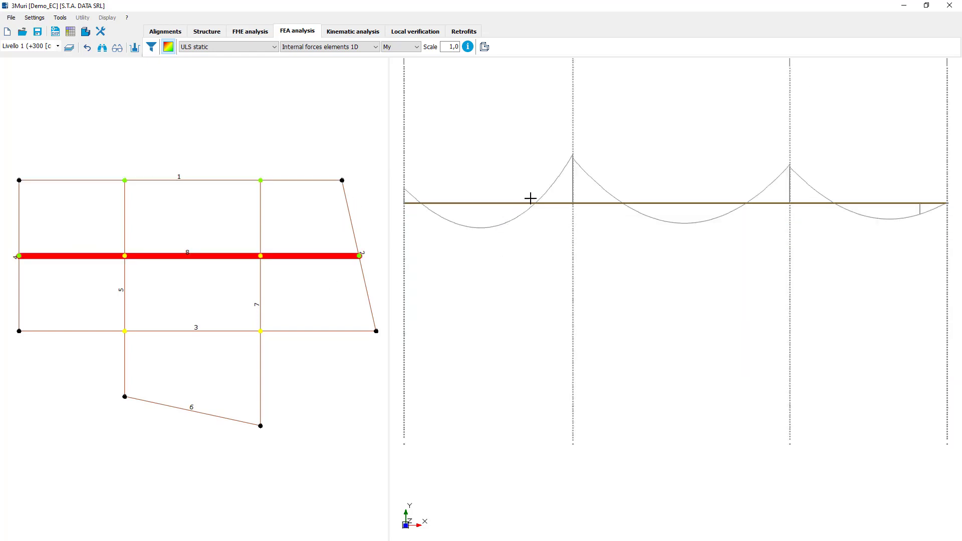
click(484, 48)
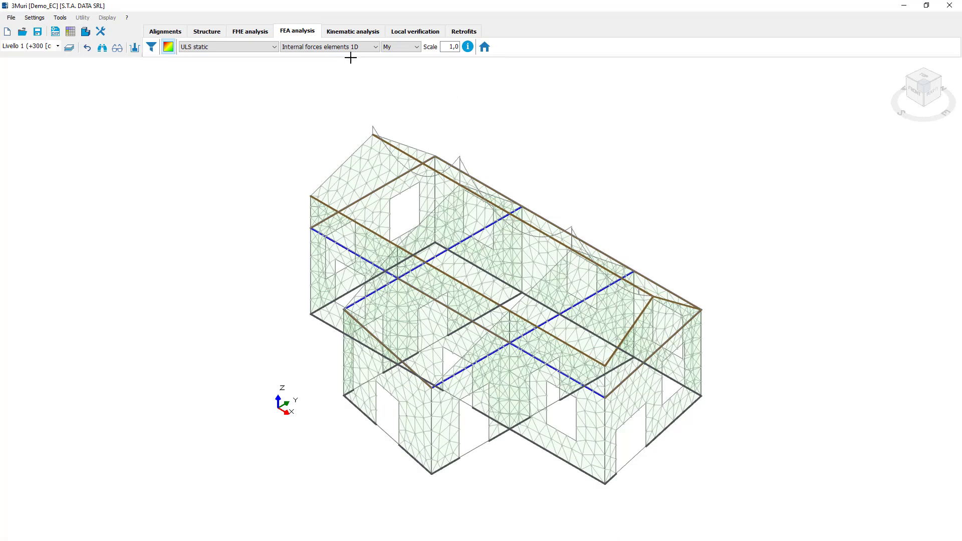
Display the my component of Internal forces elements 2D as a color map and show its color scale legend.
click(345, 47)
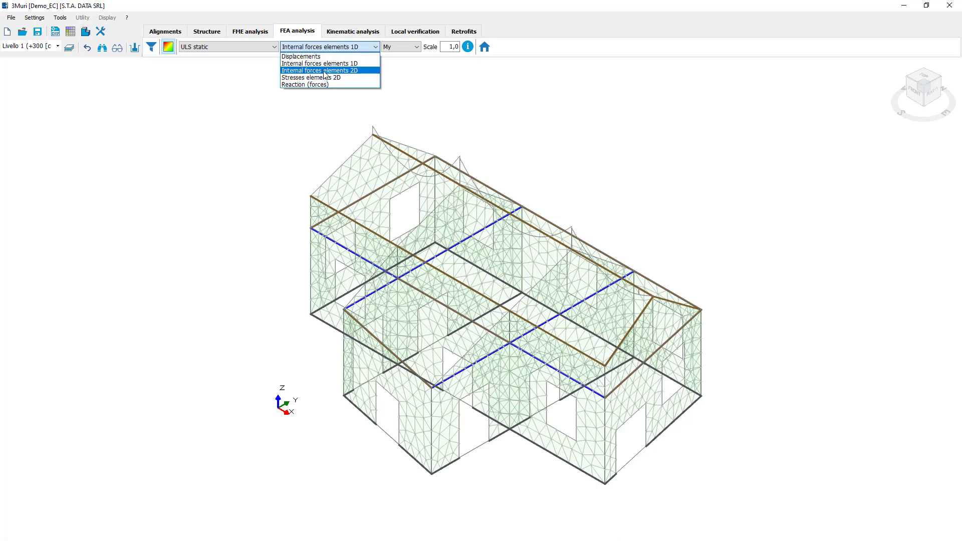
click(363, 70)
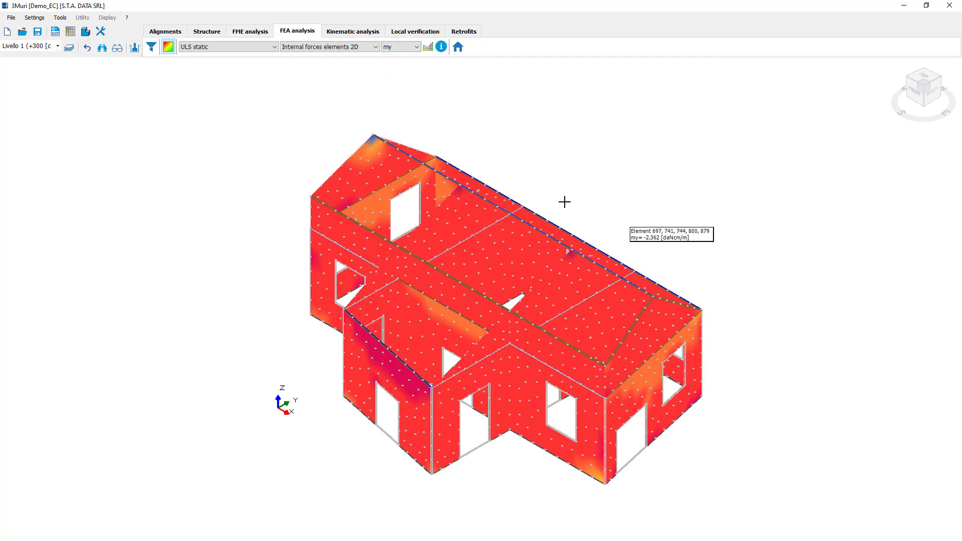
click(427, 48)
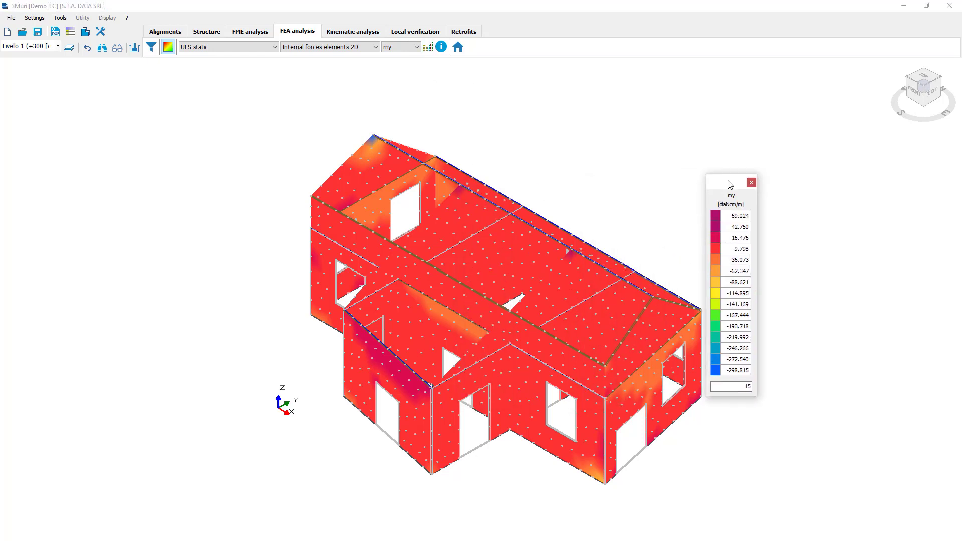
Switch the 2D internal forces map to nx and inspect the distribution from the front of the building.
click(400, 47)
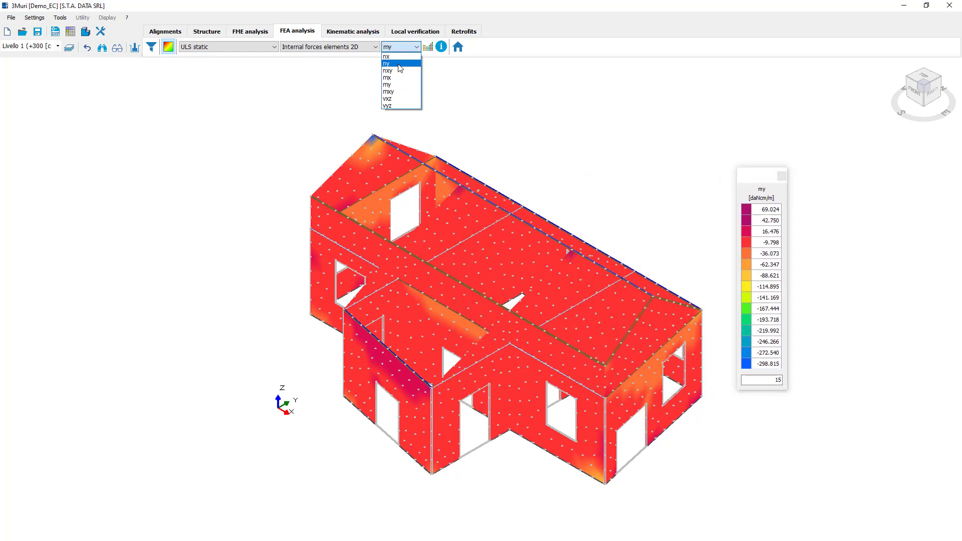
click(399, 57)
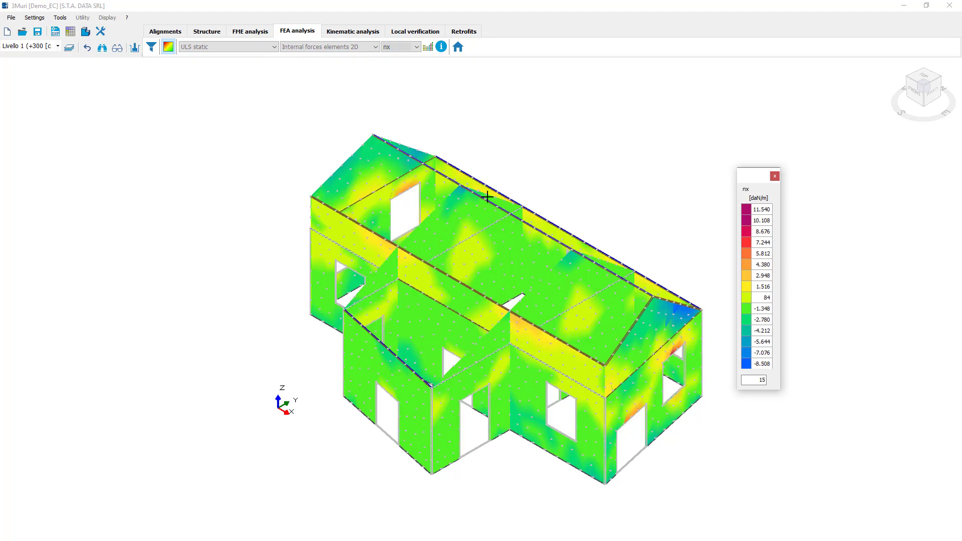
drag(931, 123, 947, 107)
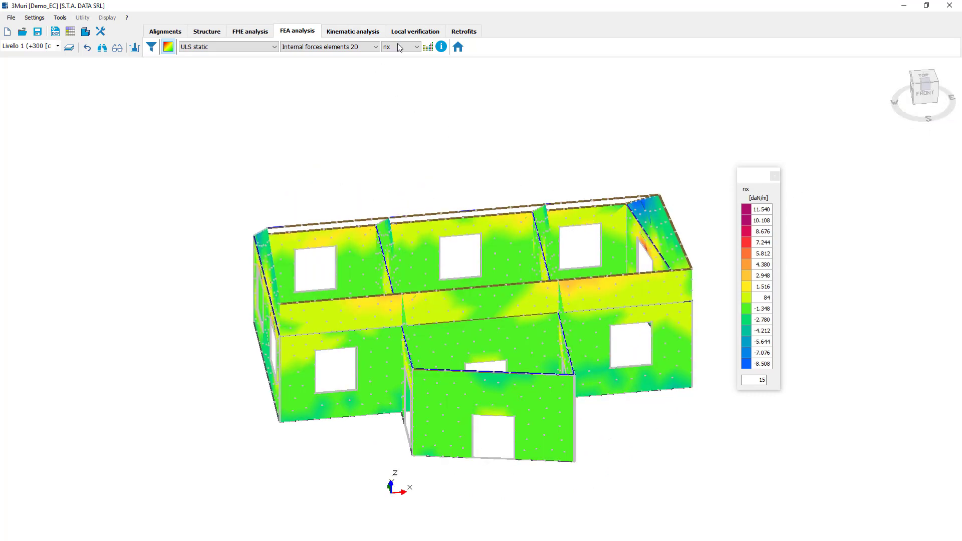
Display the Sxx T component of Stresses elements 2D and inspect the map on the front walls.
click(351, 47)
click(337, 77)
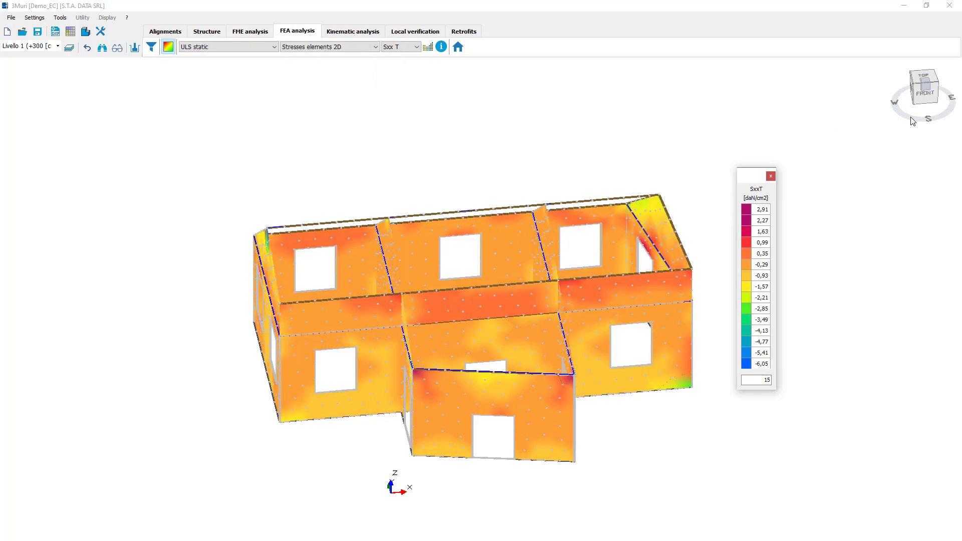
drag(927, 113, 926, 81)
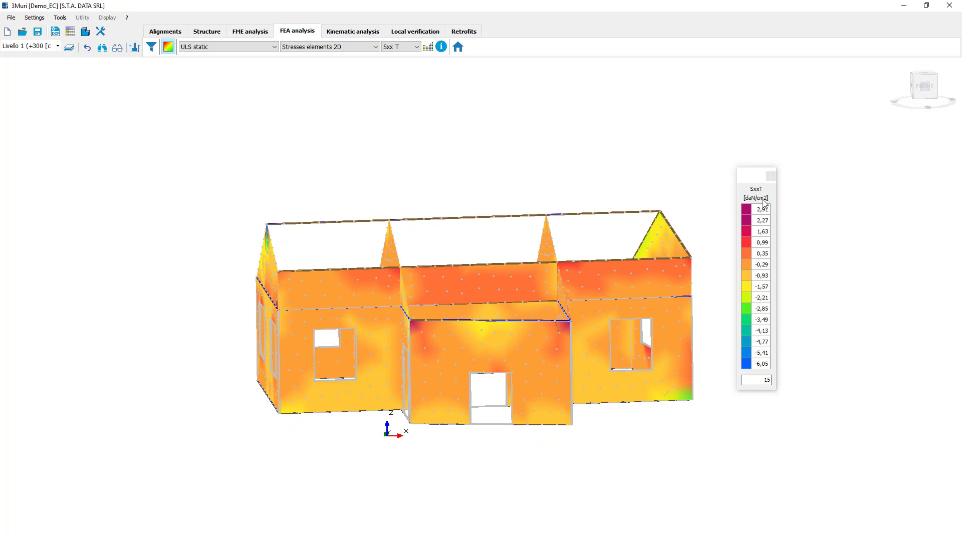
Display the Rz component of Reaction (forces) on the 3D model.
click(320, 48)
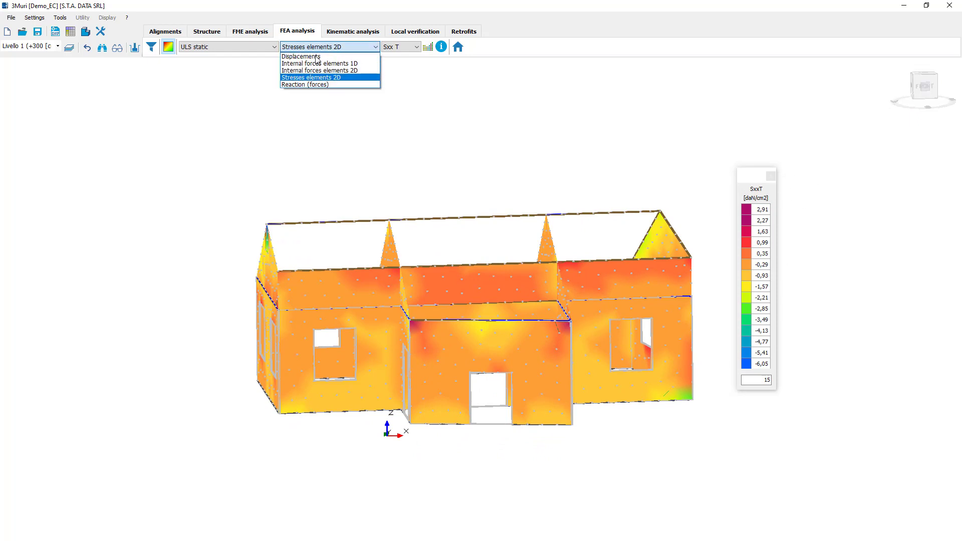
click(319, 83)
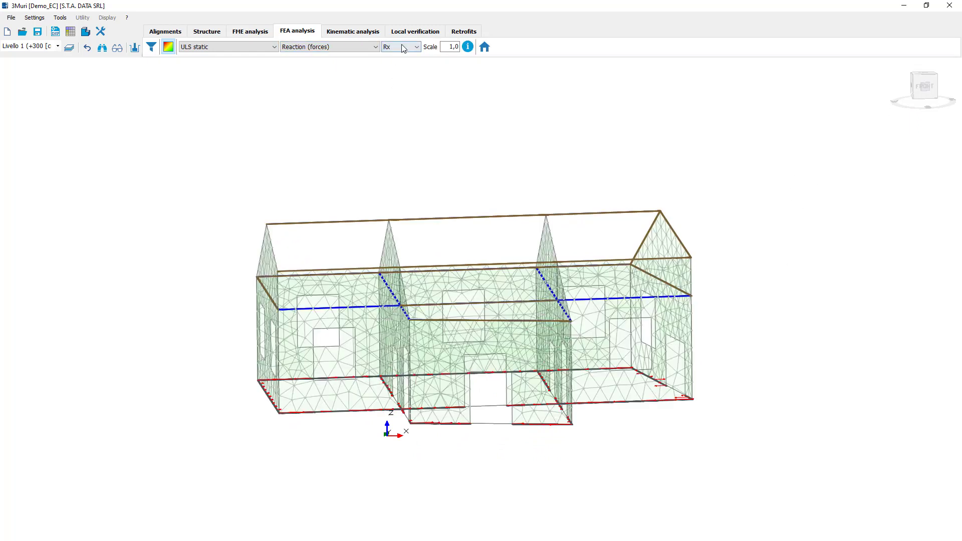
click(402, 46)
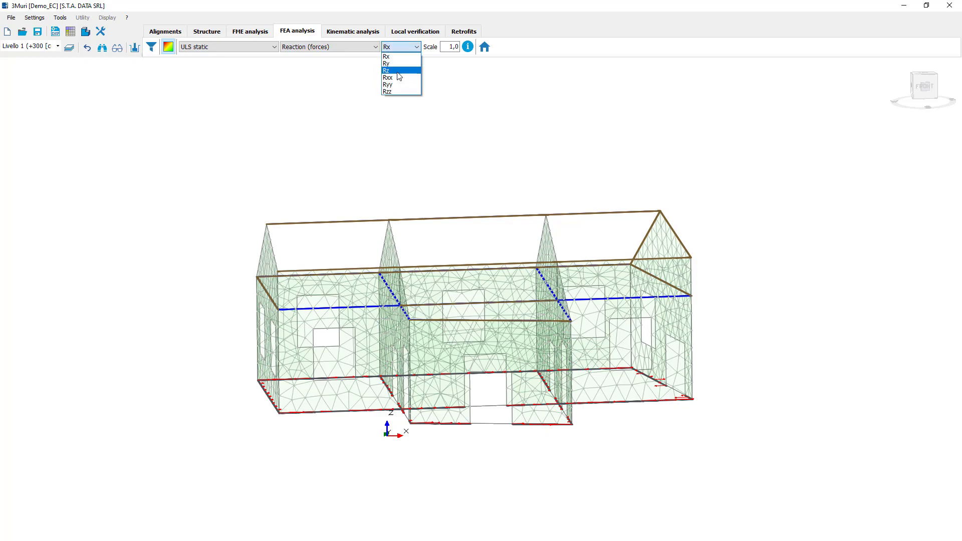
click(392, 71)
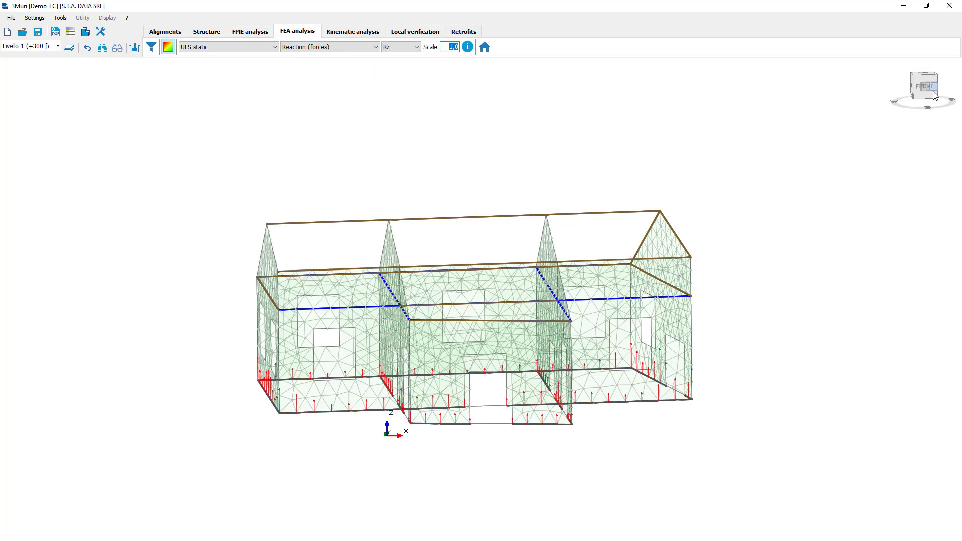
Inspect the Rz reaction values along the base of the front wall near the building's east corner.
drag(924, 90, 917, 118)
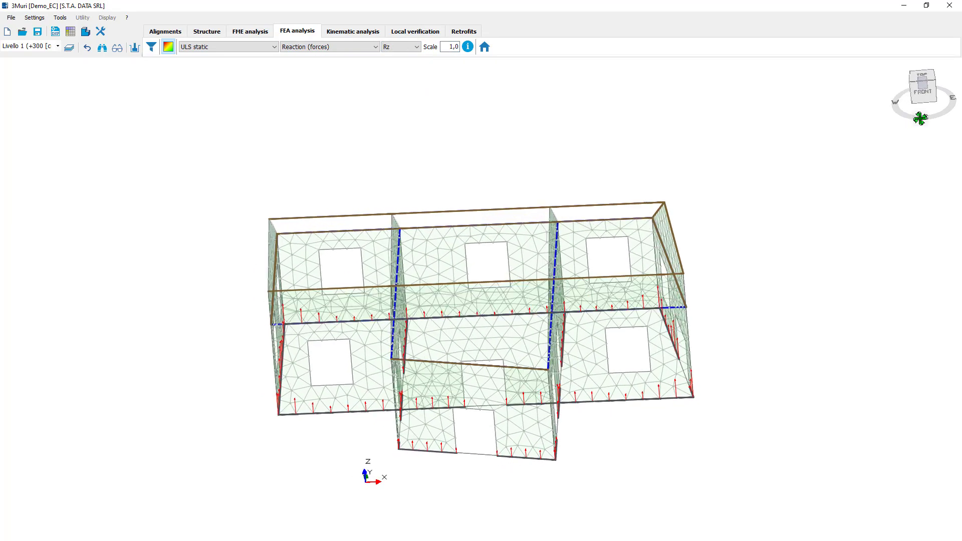
scroll(675, 415, up, 3)
scroll(675, 415, up, 3)
mouse_move(642, 333)
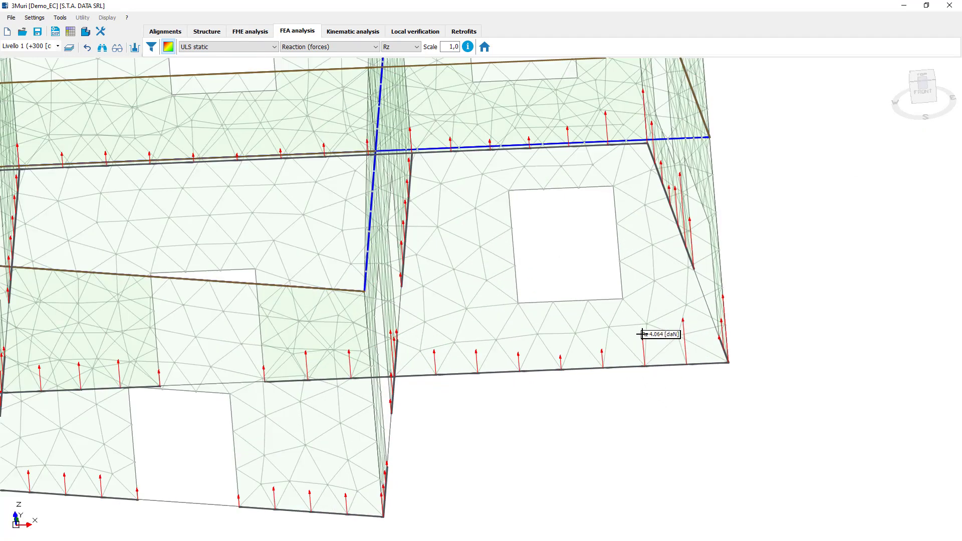
mouse_move(684, 323)
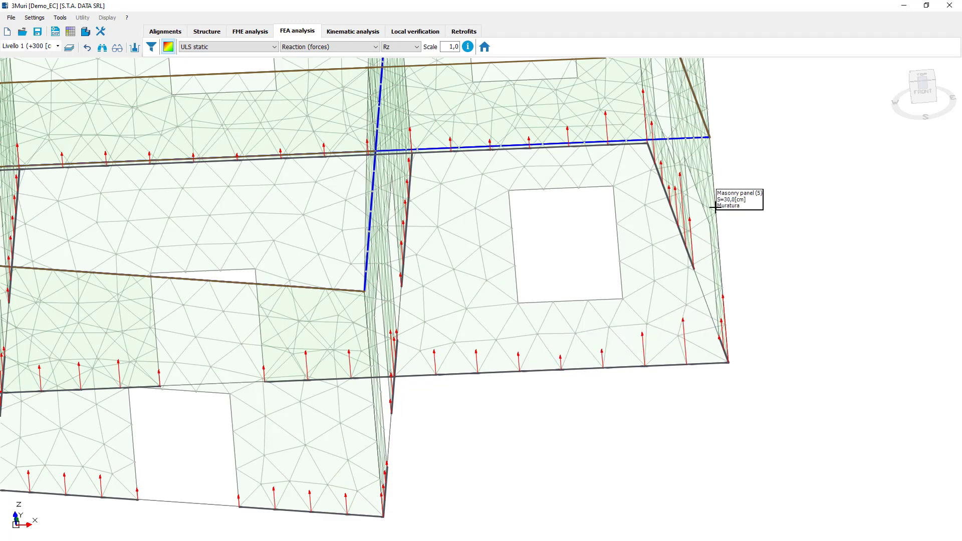
scroll(716, 257, down, 5)
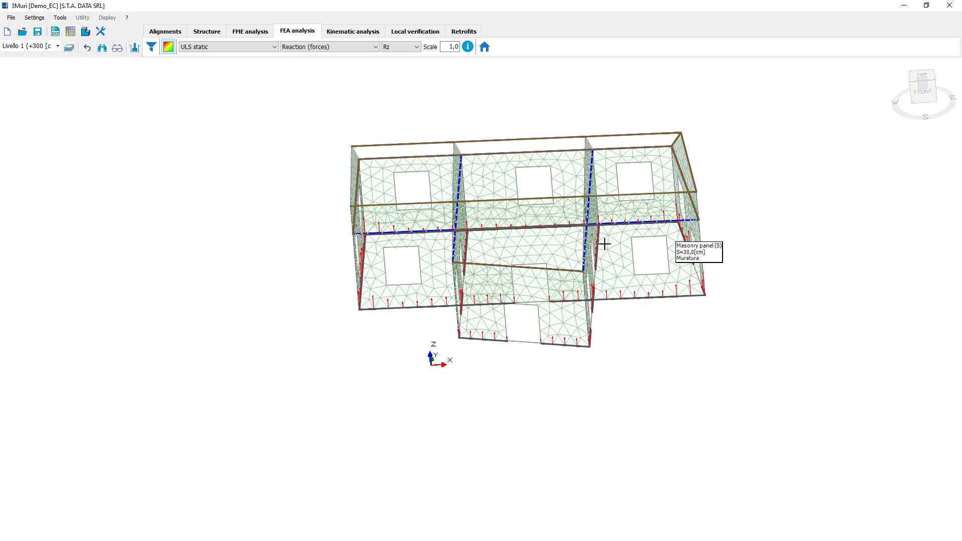
Leave the results display and generate the masonry piers automatically for the whole building.
click(168, 47)
scroll(261, 106, down, 2)
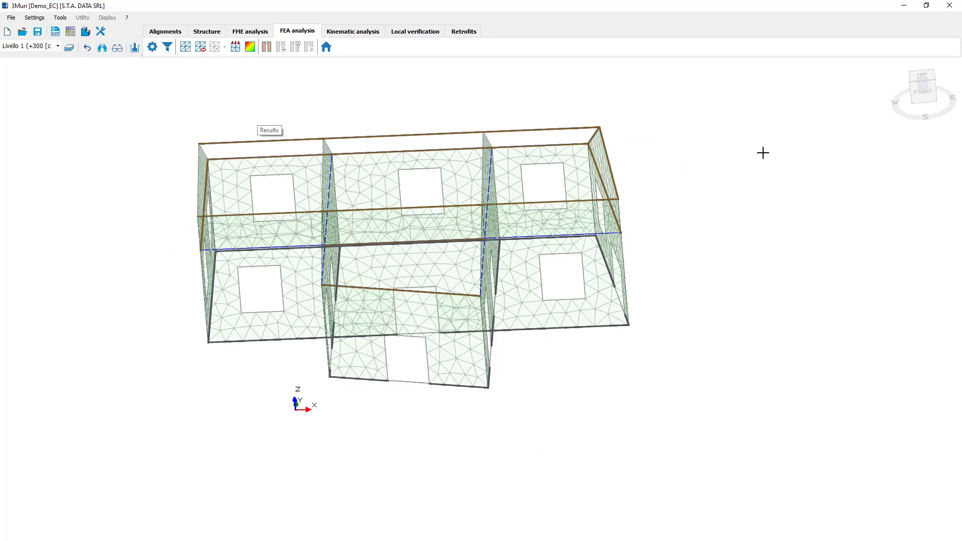
drag(951, 114, 904, 124)
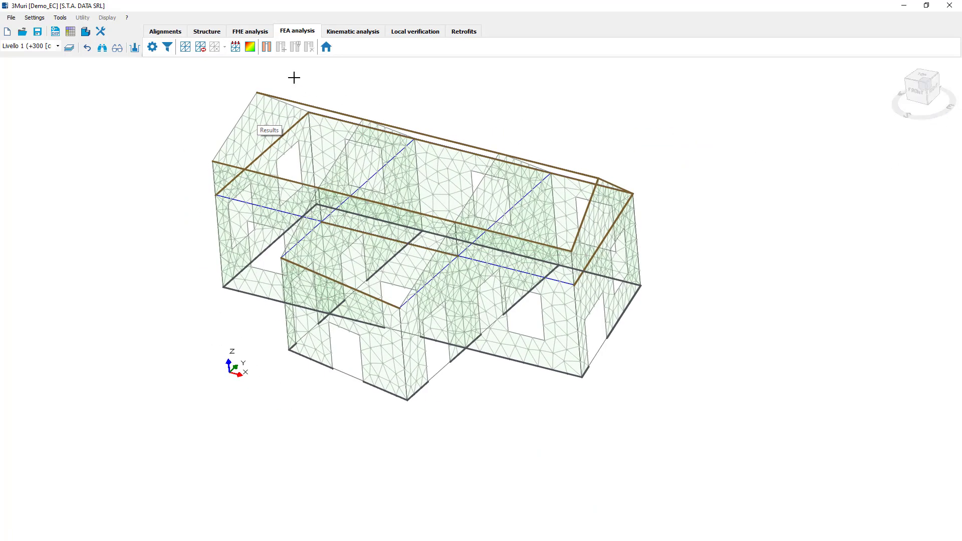
click(267, 48)
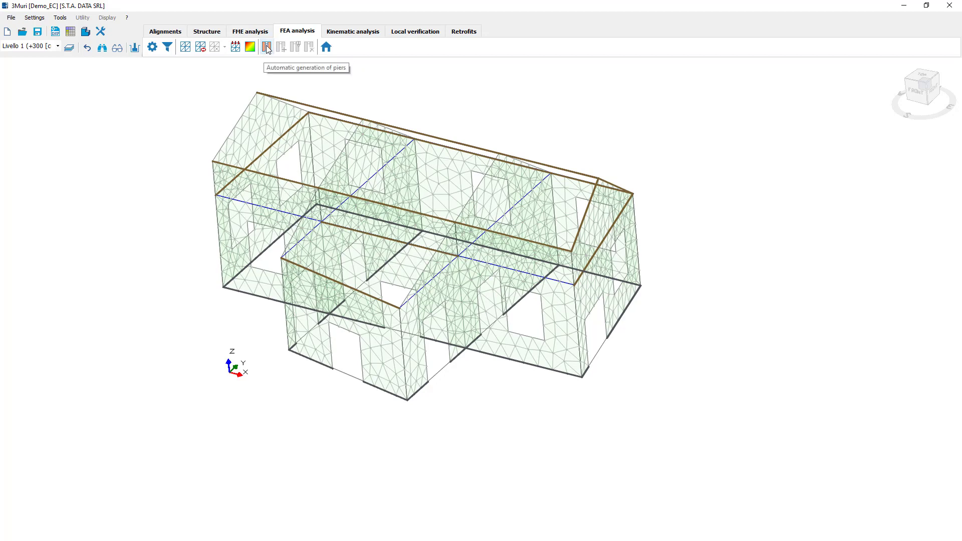
click(267, 47)
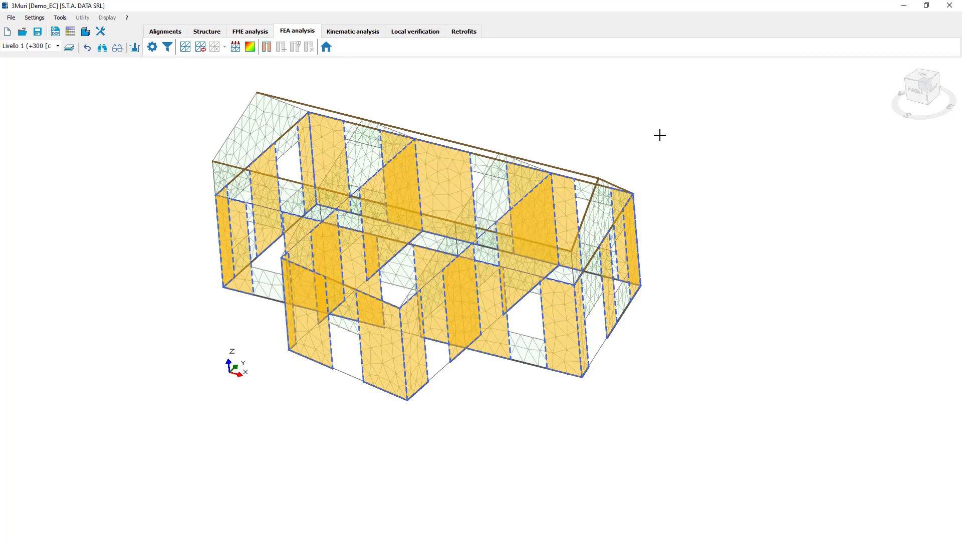
drag(897, 113, 870, 100)
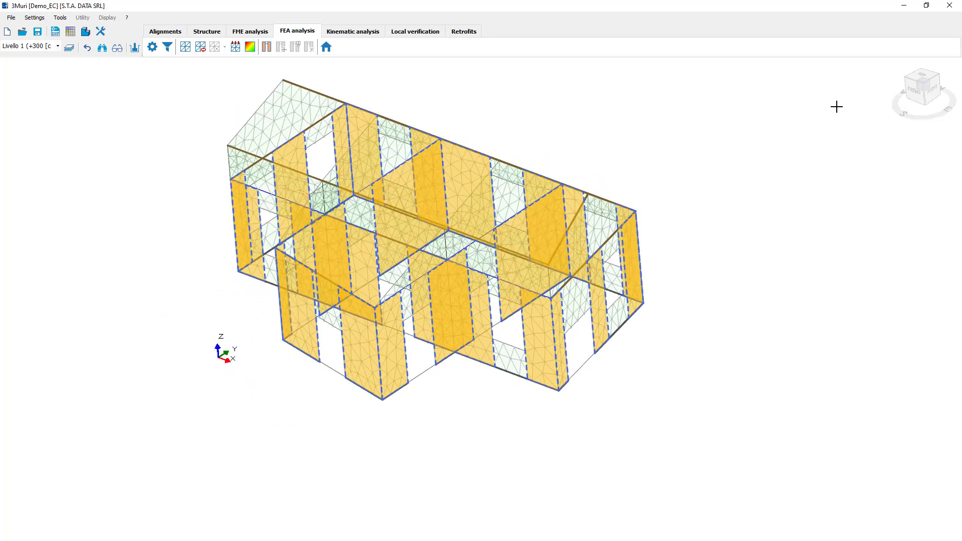
Show alignment 1 with its generated piers in the elevation view.
click(327, 49)
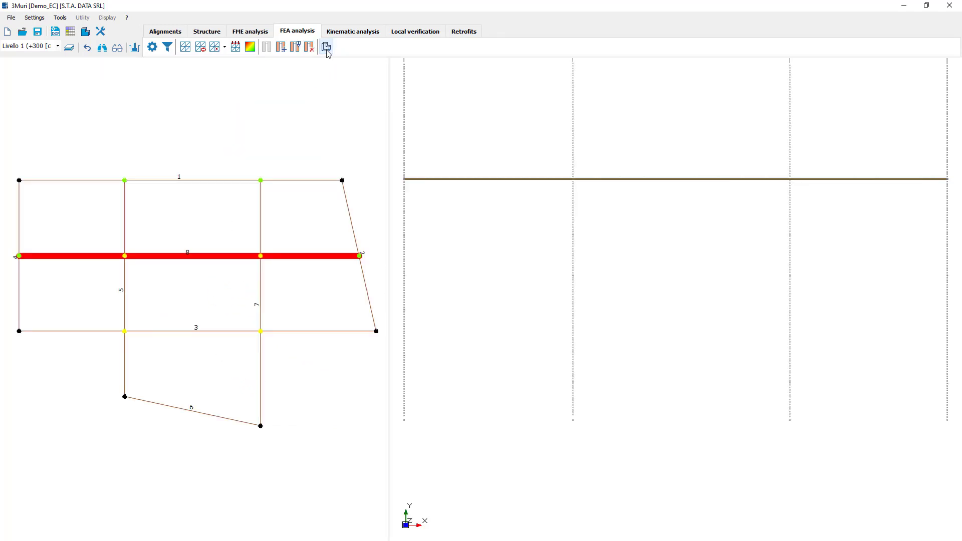
click(278, 180)
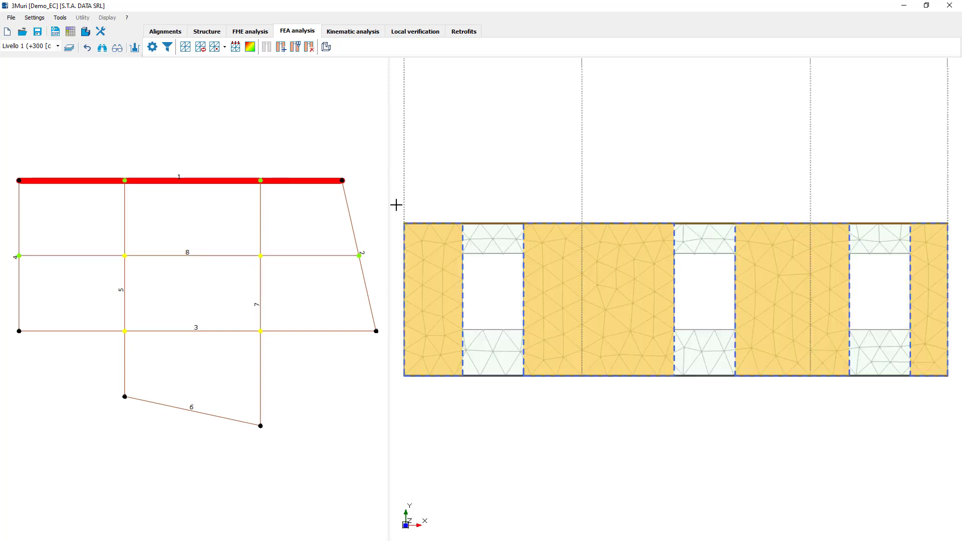
click(281, 51)
click(471, 229)
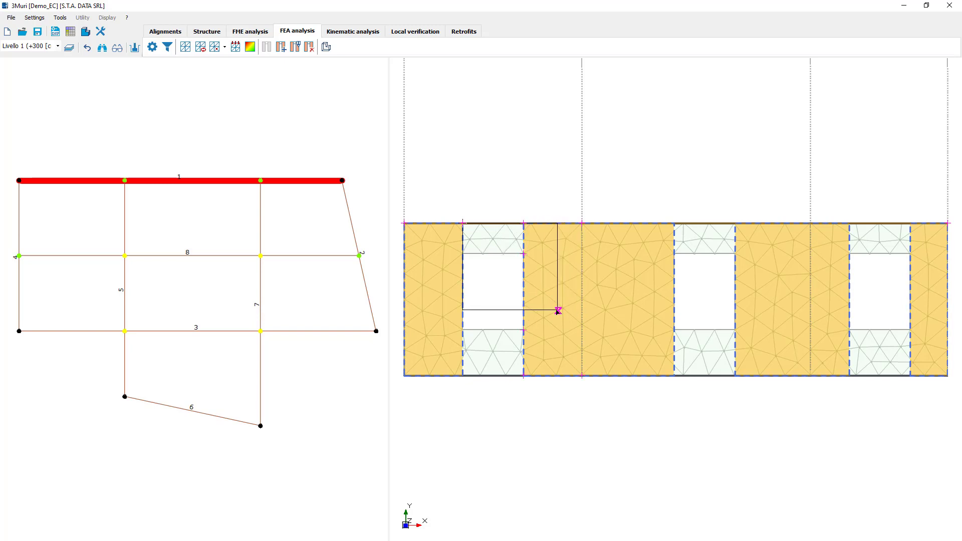
key(Escape)
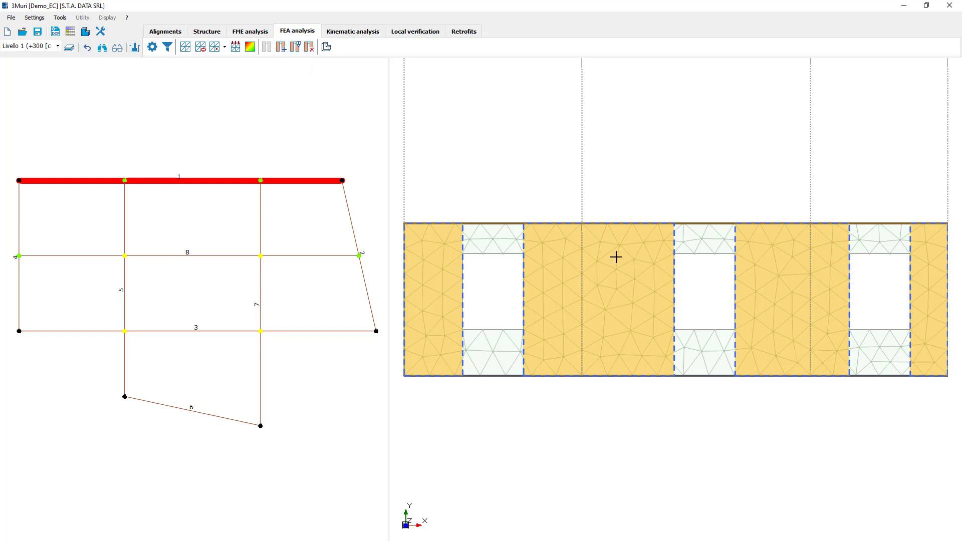
Review the Static Calculation Parameters of the wide pier between the first two windows of alignment 1, leaving them unmodified.
right_click(598, 284)
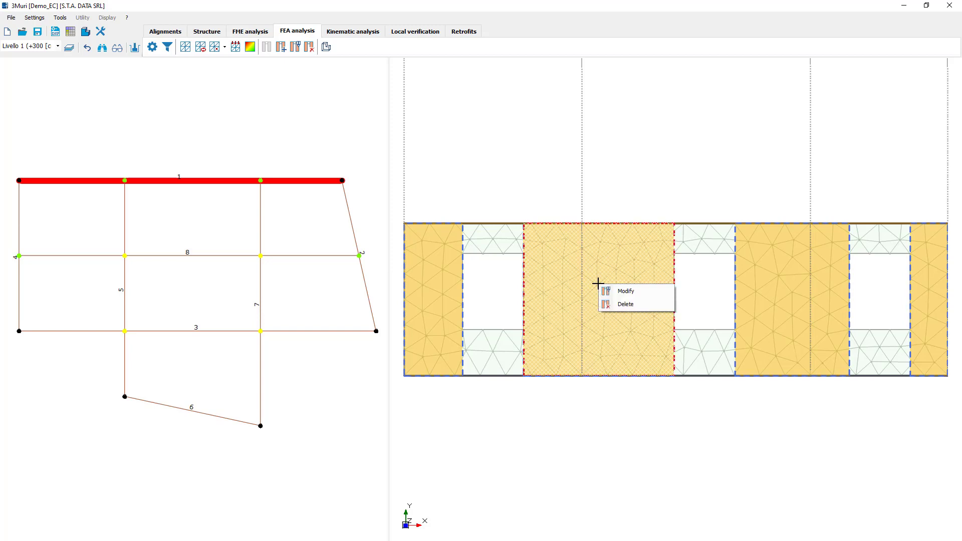
click(634, 293)
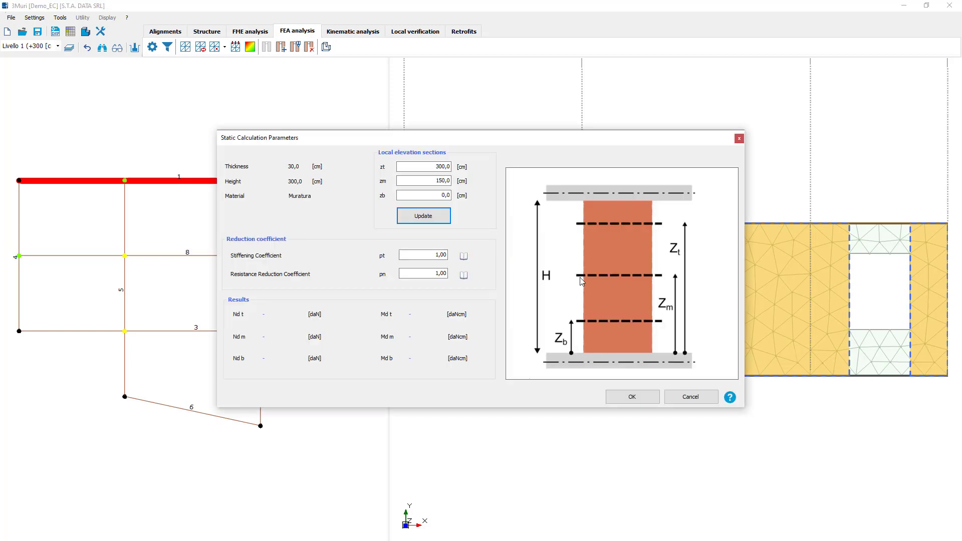
drag(486, 167, 510, 187)
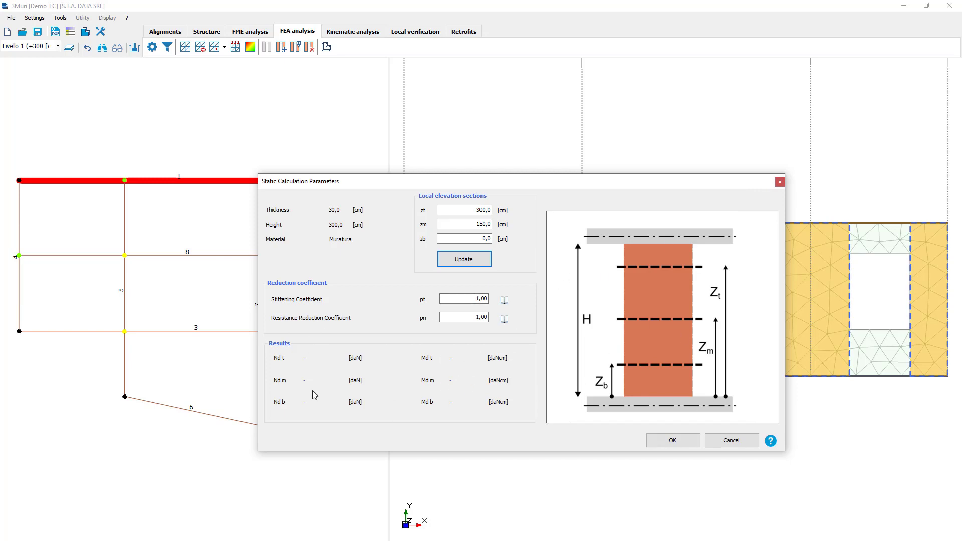
click(779, 182)
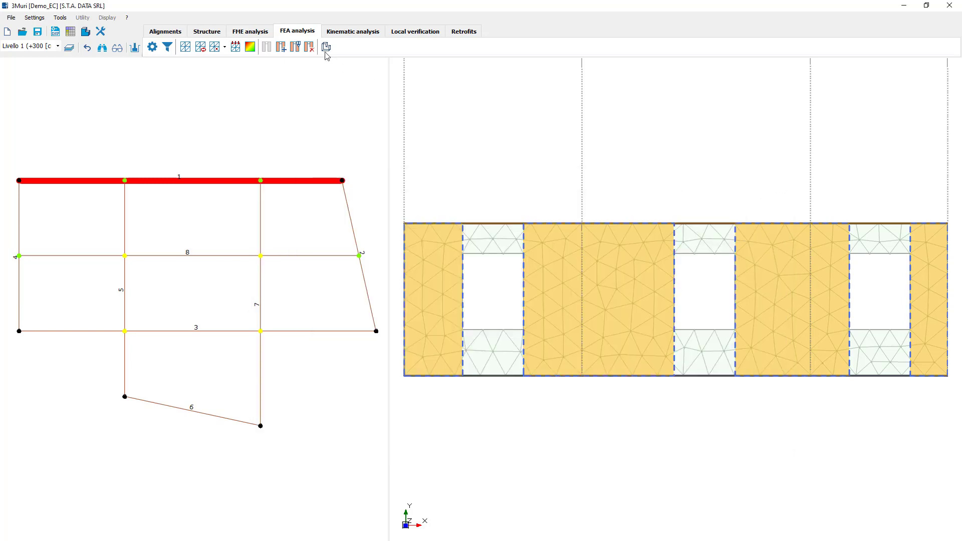
Return to the 3D results and display the Static analysis output for ULS static on the piers.
click(255, 51)
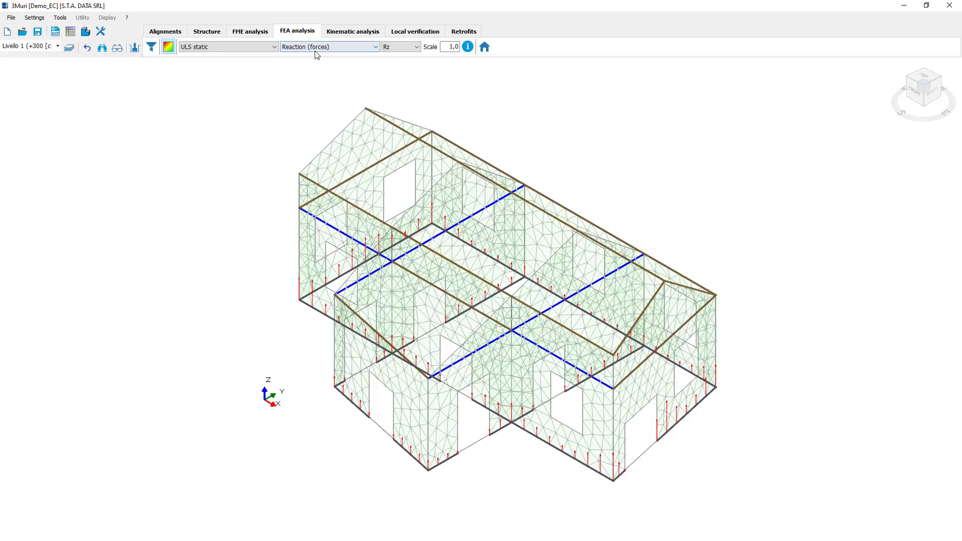
click(315, 48)
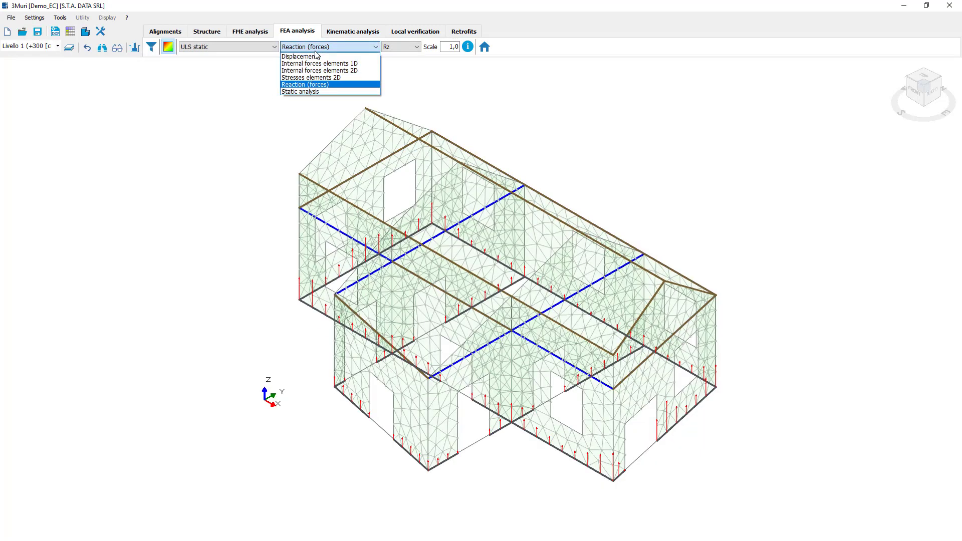
click(317, 92)
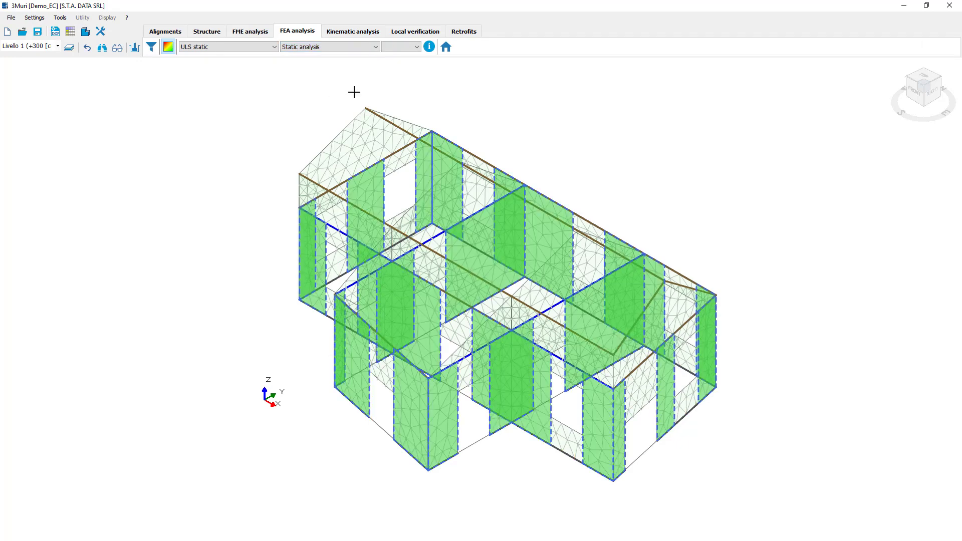
mouse_move(608, 241)
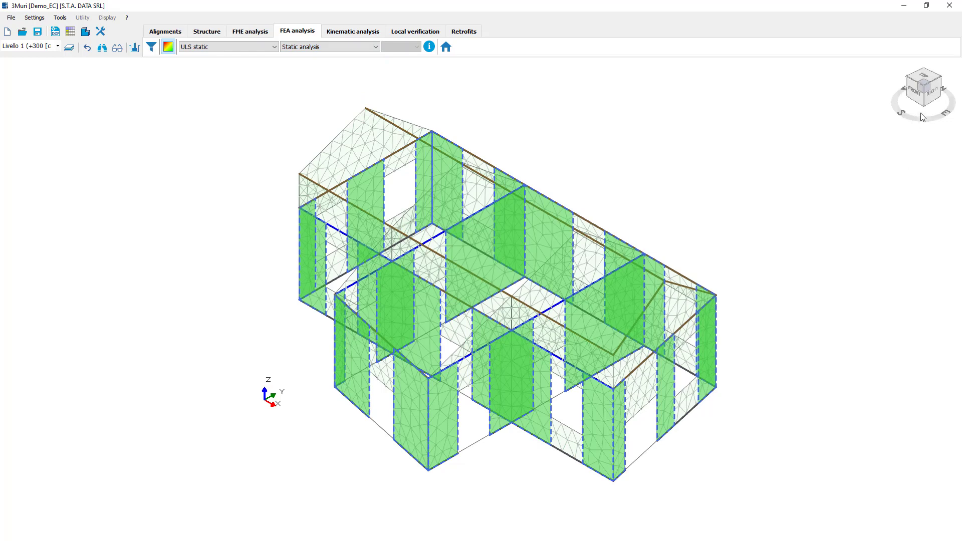
drag(952, 100, 925, 89)
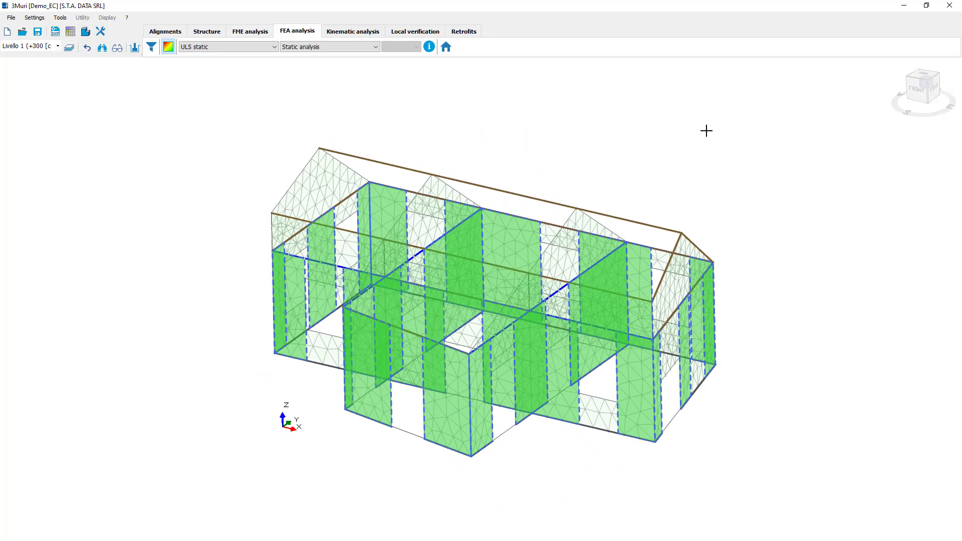
Open the detailed Static calculation results and review the verification data of pier 6 in wall 2.
click(429, 47)
drag(438, 109, 406, 119)
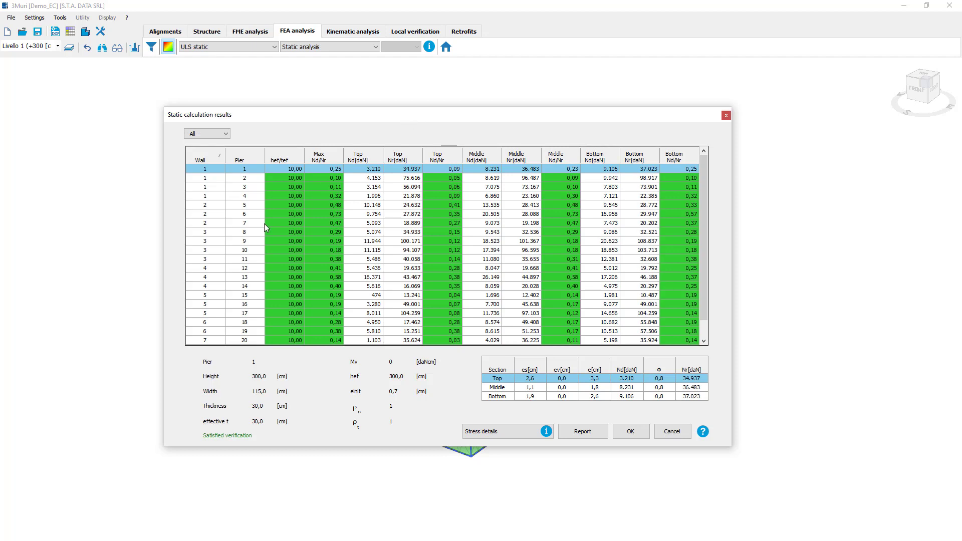
click(242, 234)
click(248, 215)
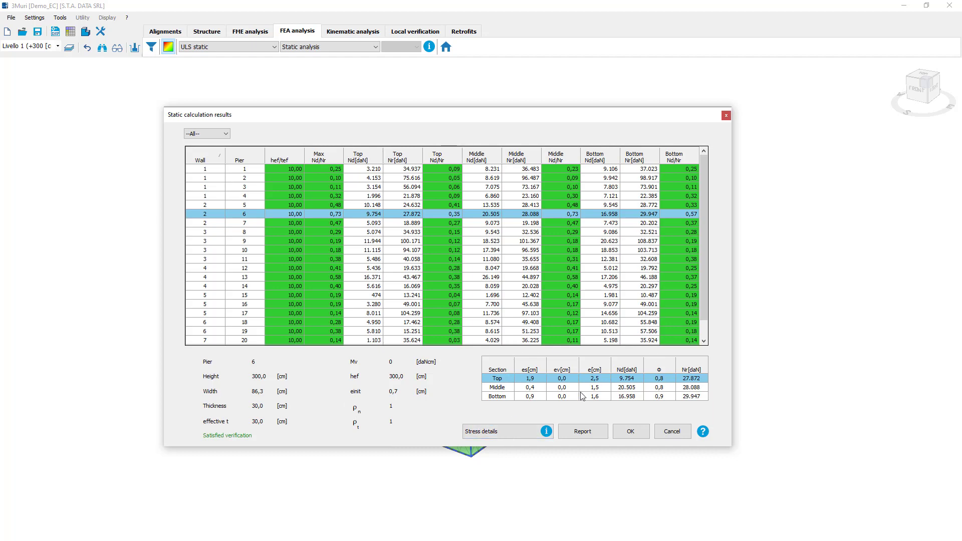
Examine the stress details of pier 6 with its ny and my internal force maps, and close both result dialogs.
click(512, 431)
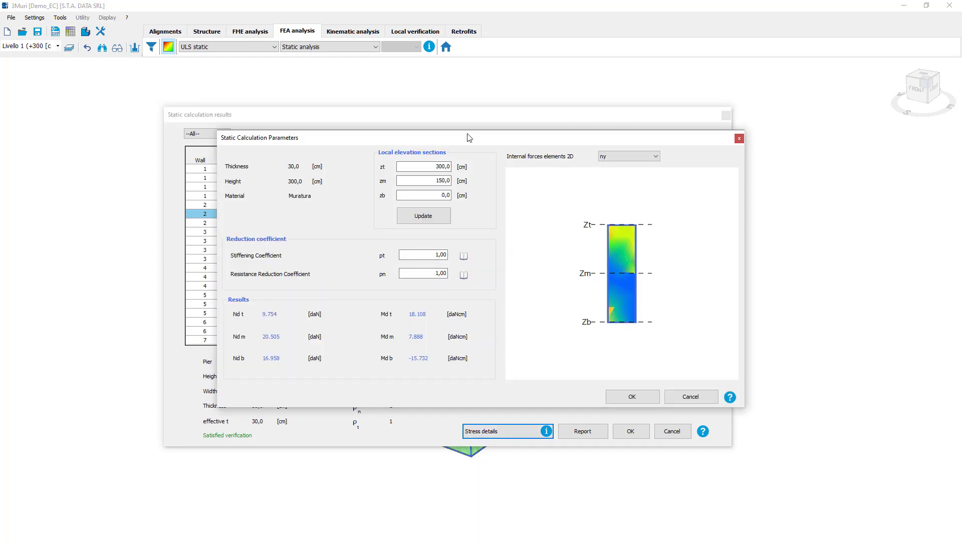
drag(464, 138, 486, 150)
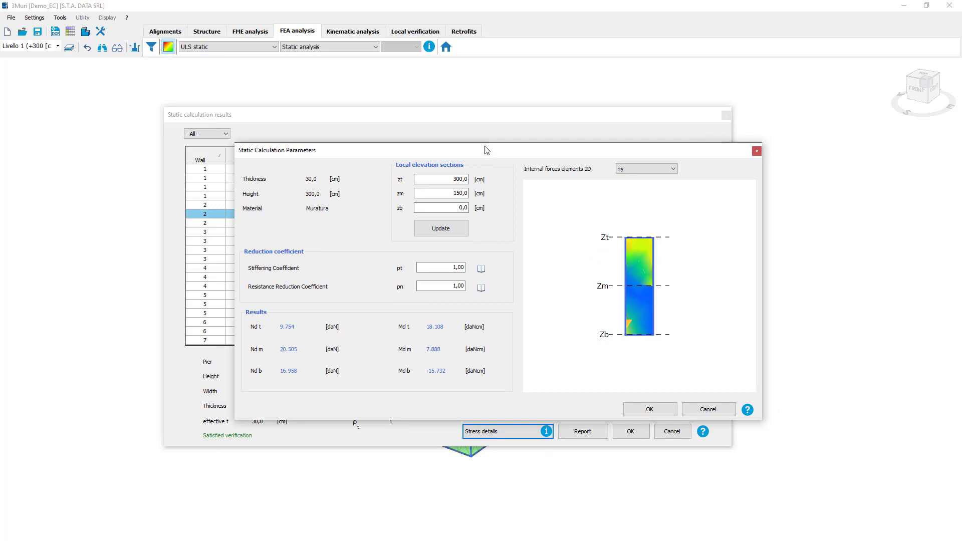
drag(486, 150, 484, 168)
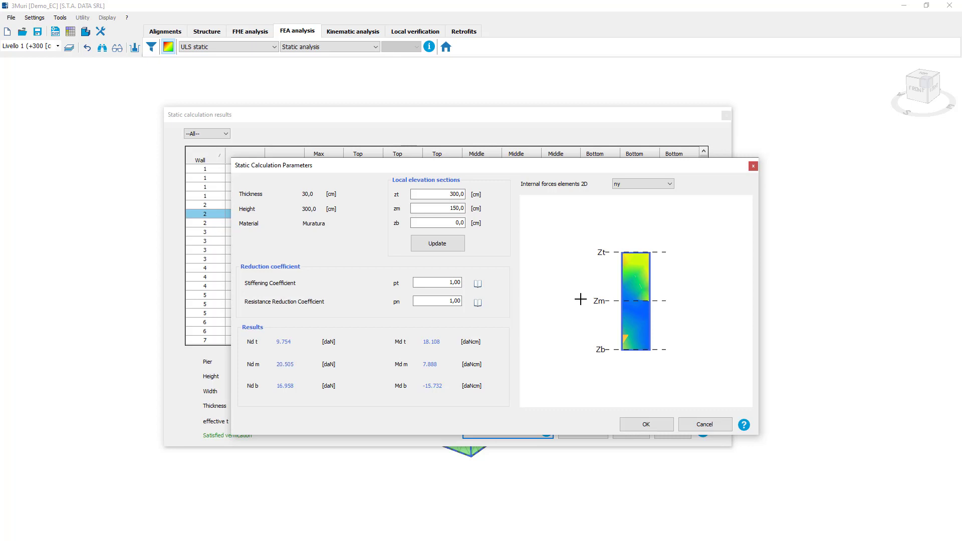
click(658, 186)
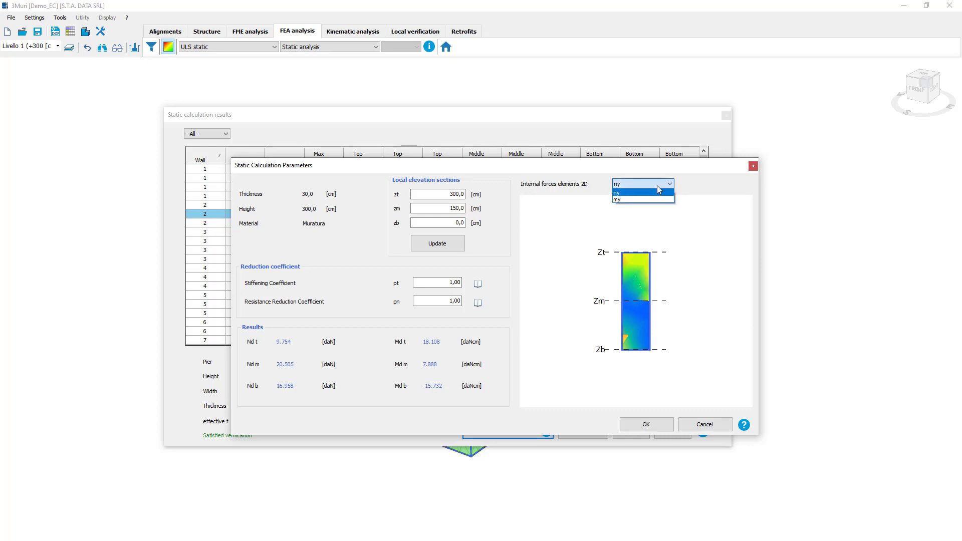
click(646, 201)
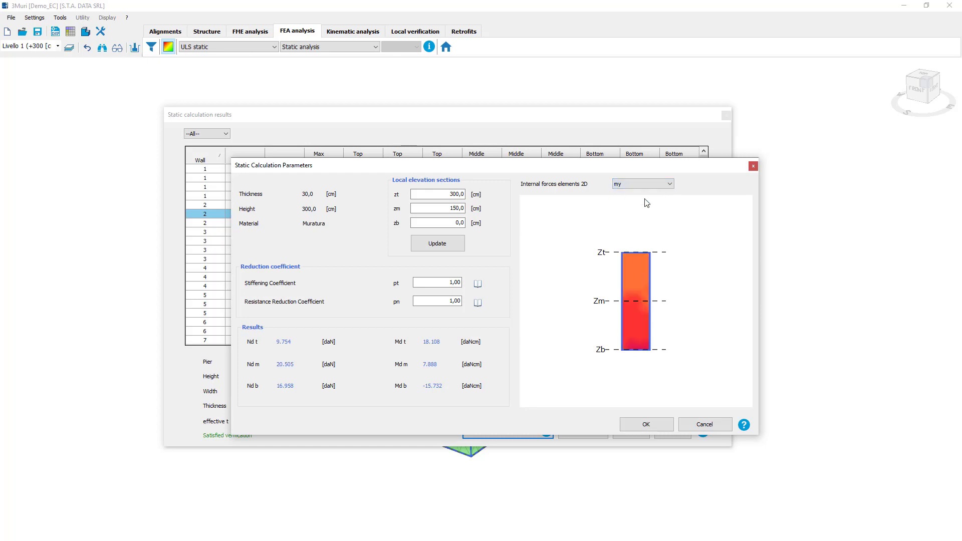
mouse_move(643, 311)
click(753, 166)
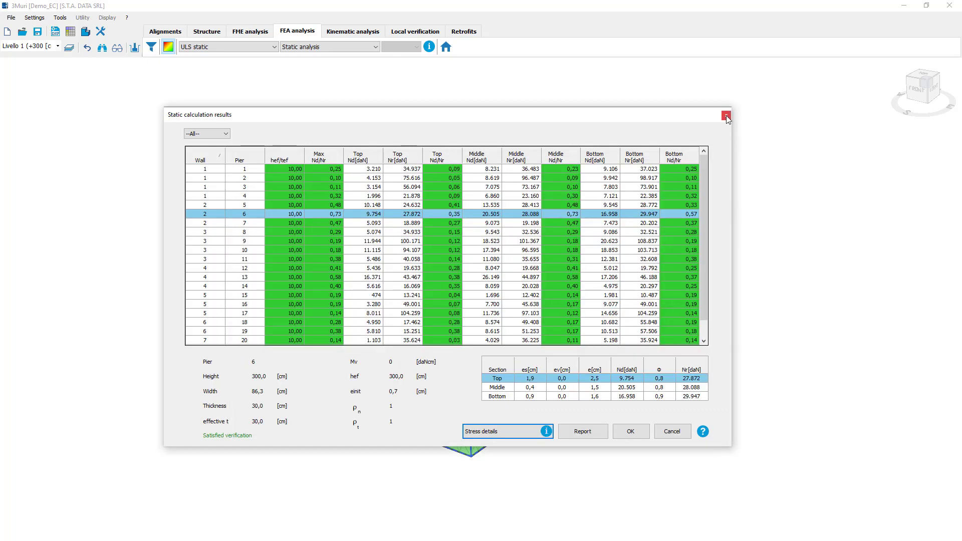
click(726, 116)
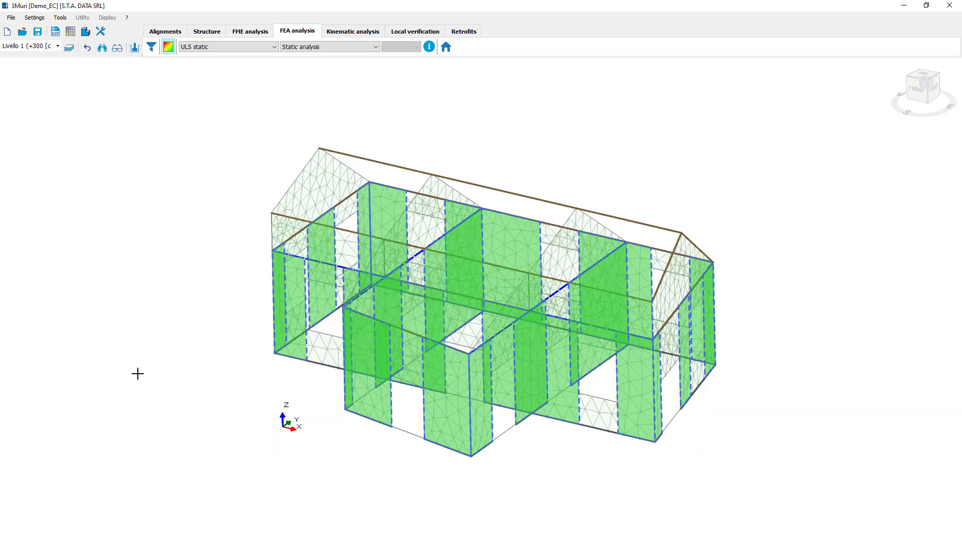